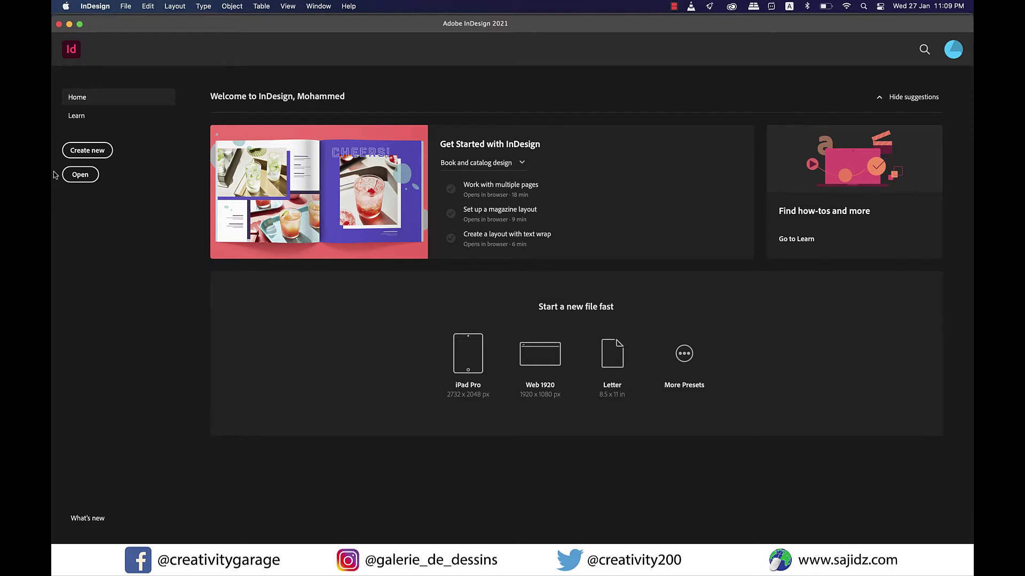
Create a print document from the Letter preset in landscape orientation, 66p0 wide by 51p0 high.
click(87, 150)
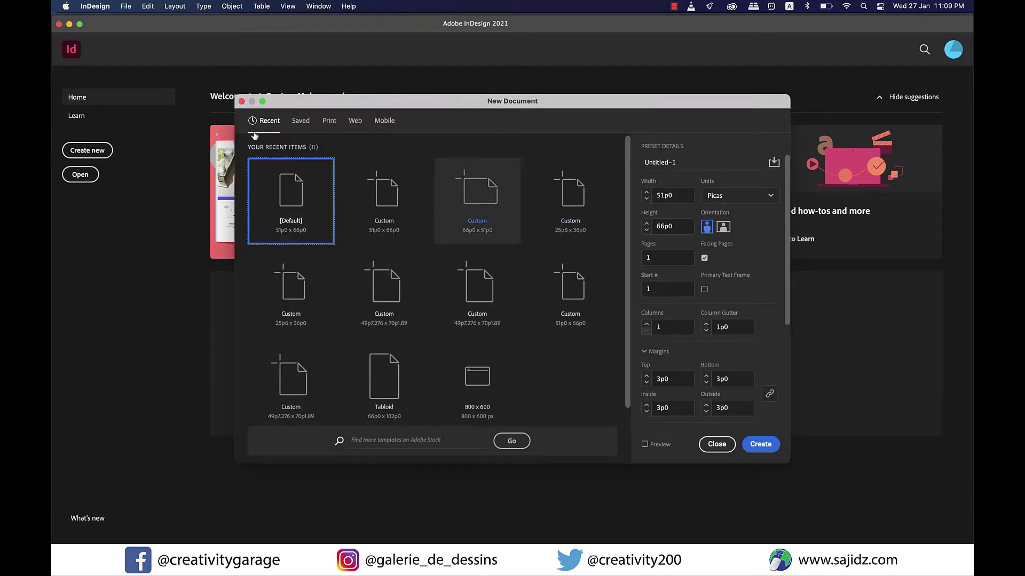
click(329, 120)
click(724, 227)
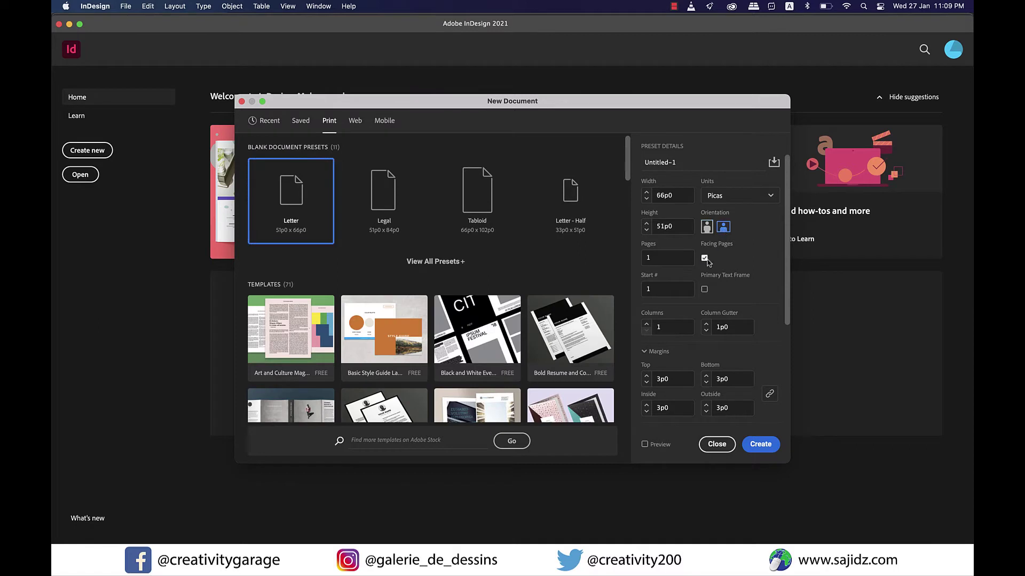
click(769, 446)
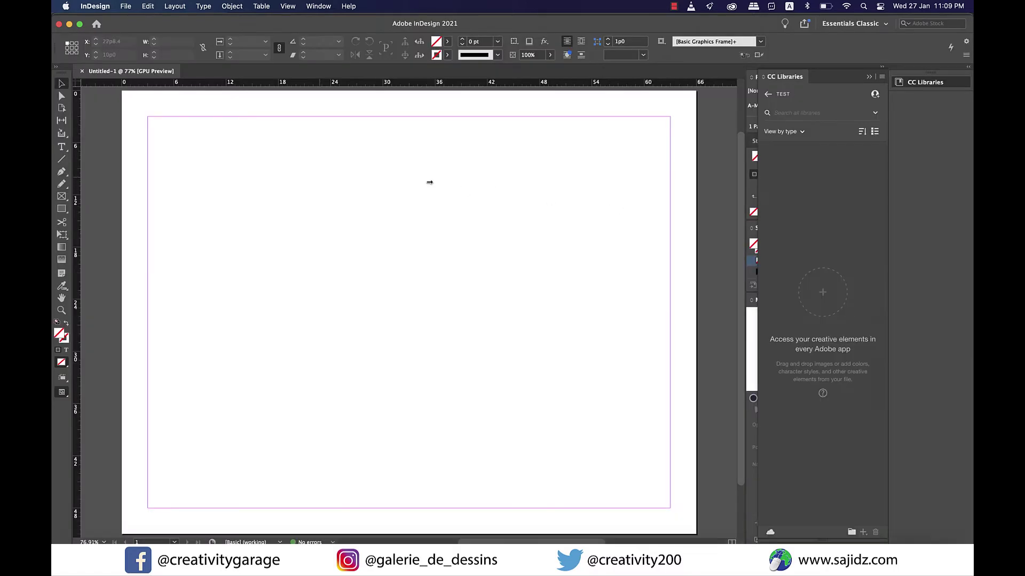
Draw a text frame about 30p8 by 45p0 over the left half of the page and fill it with placeholder text.
click(62, 148)
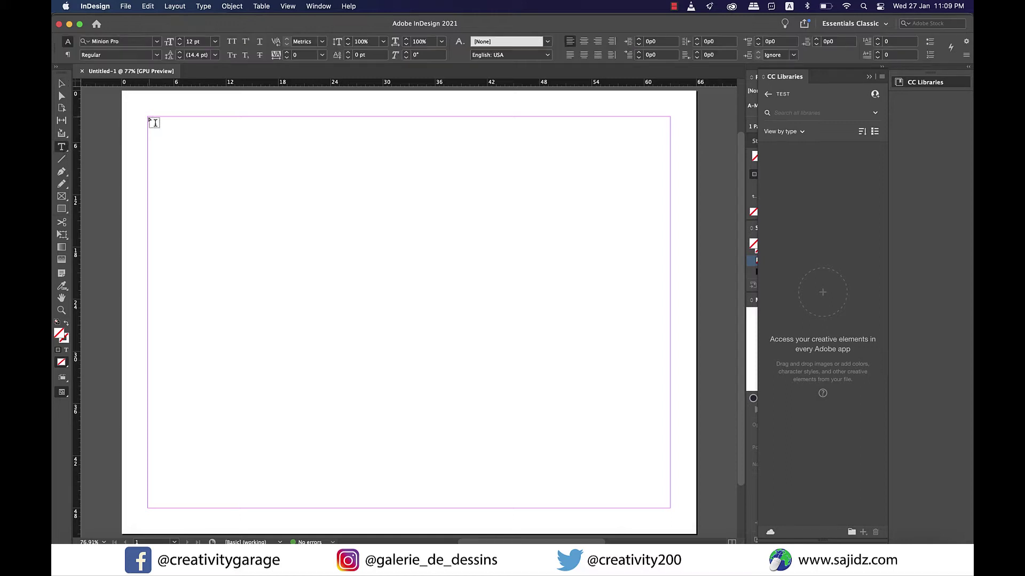
drag(150, 119, 416, 508)
right_click(170, 141)
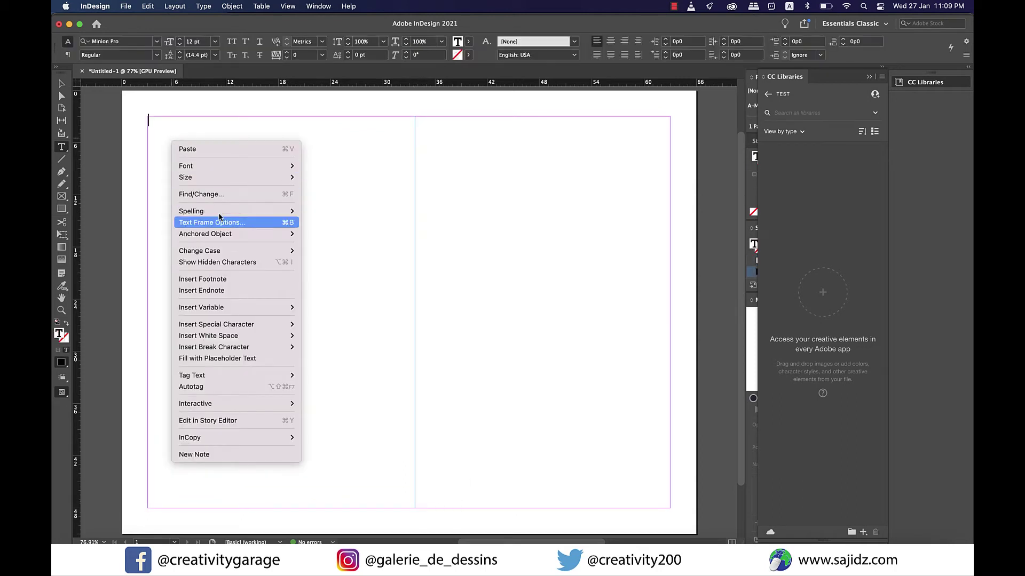
click(229, 360)
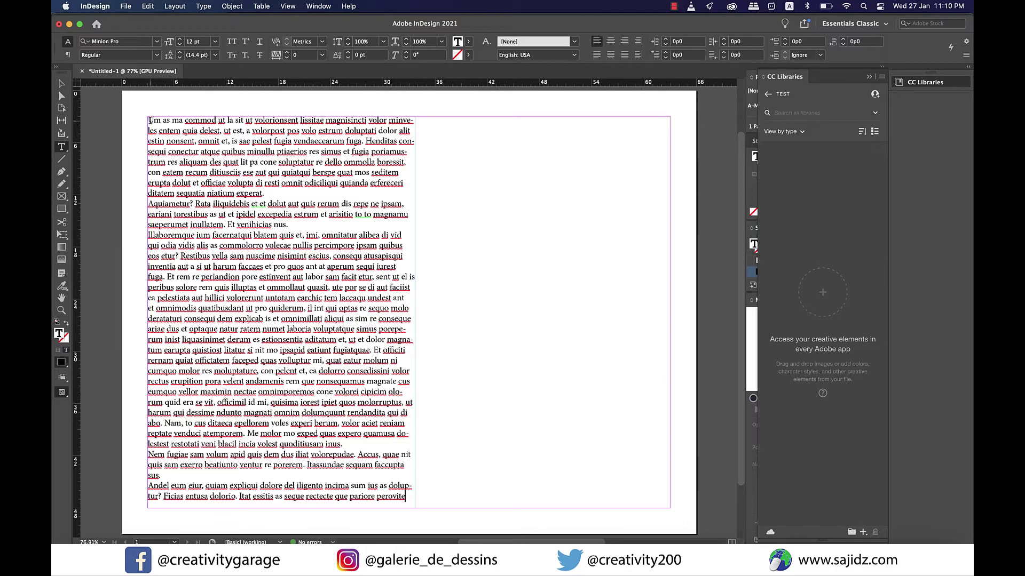
Insert three line breaks above the placeholder text and enter the heading "Water Sports" there.
key(Return)
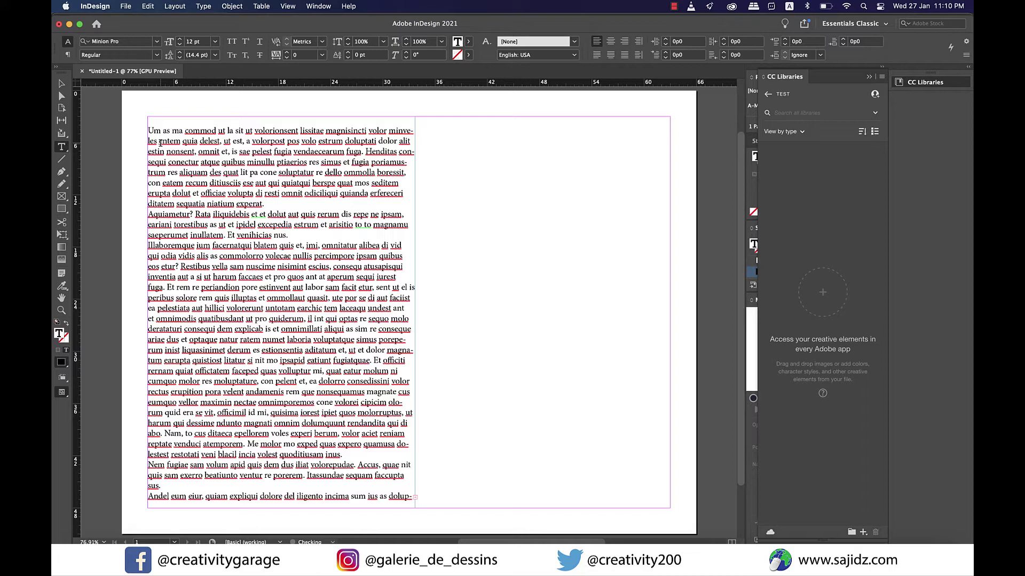
key(Return)
key(Return)
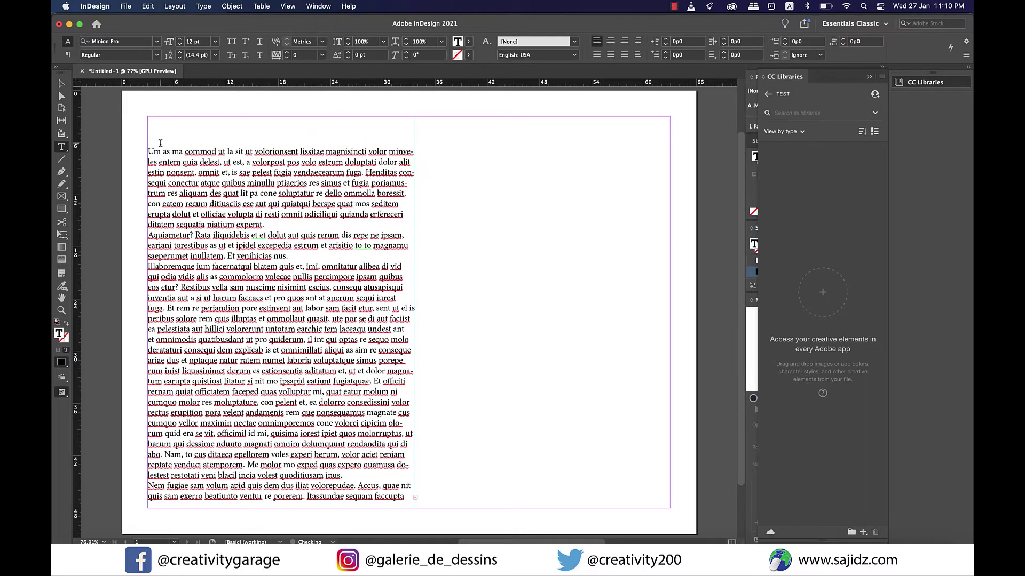
key(Up)
key(Up)
text(W)
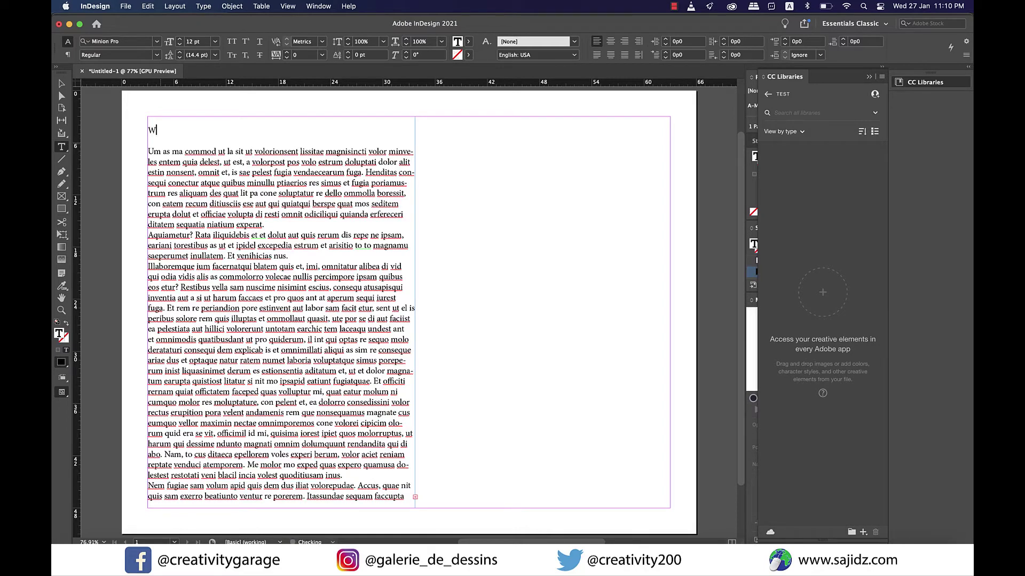
text(ater Sports)
Format the "Water Sports" heading as Poppins ExtraBold, 24 pt, centred.
drag(194, 130, 140, 130)
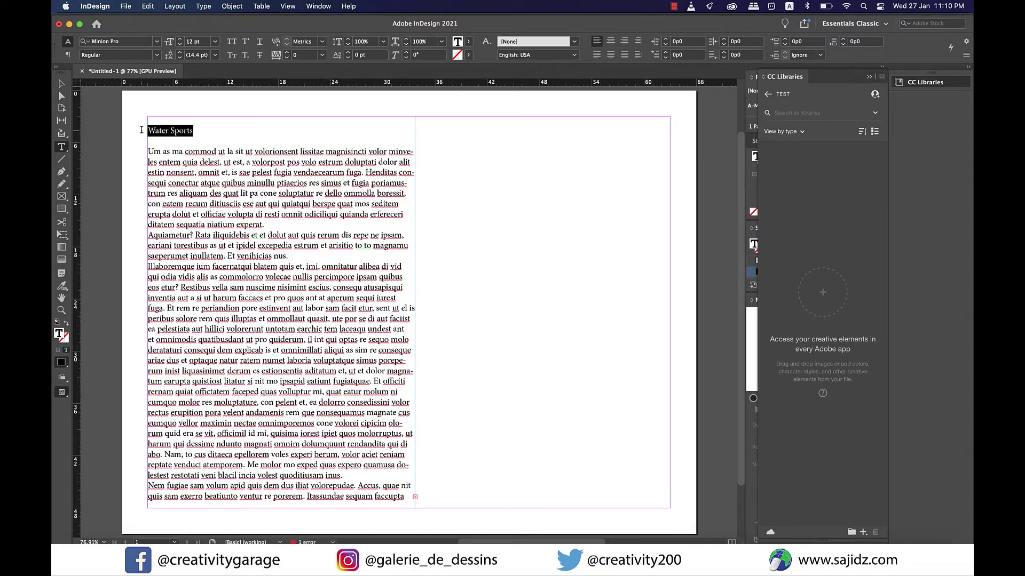
click(131, 44)
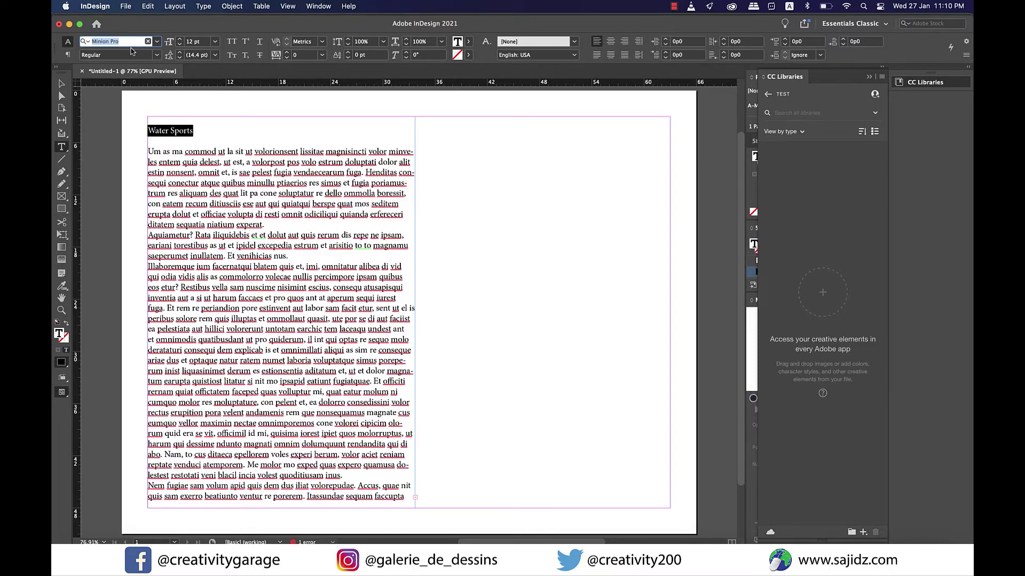
text(popp)
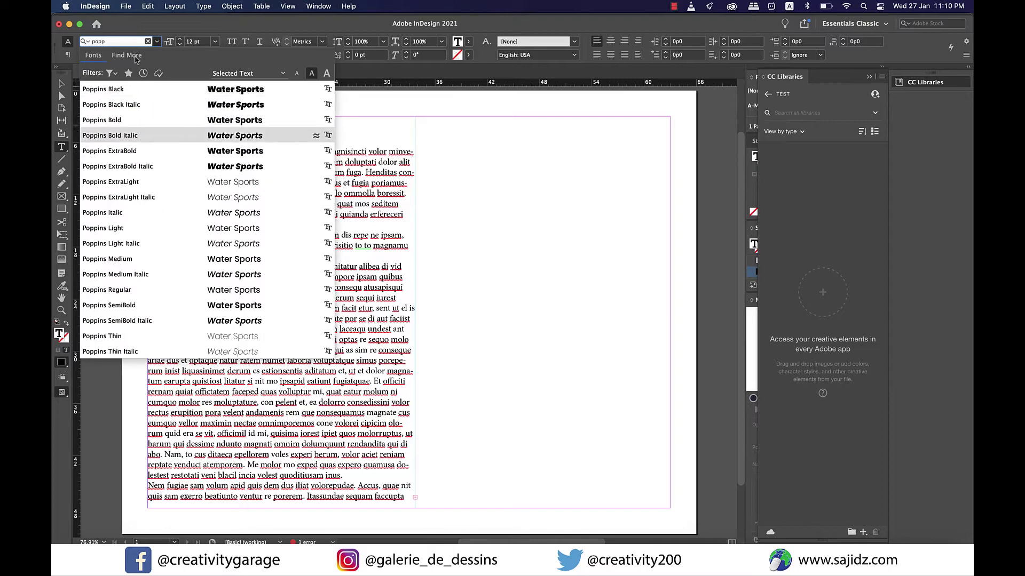
click(138, 151)
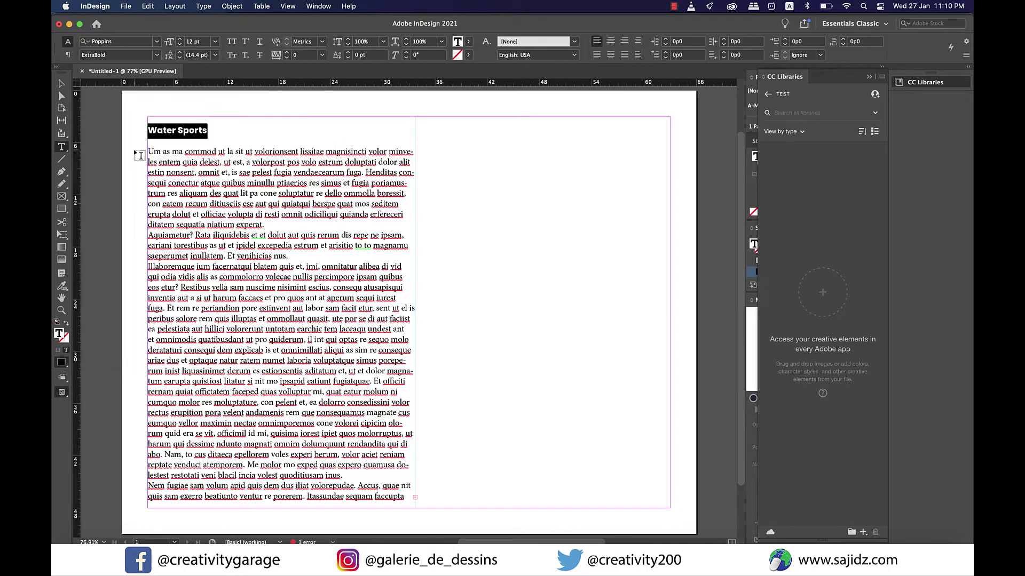
click(215, 42)
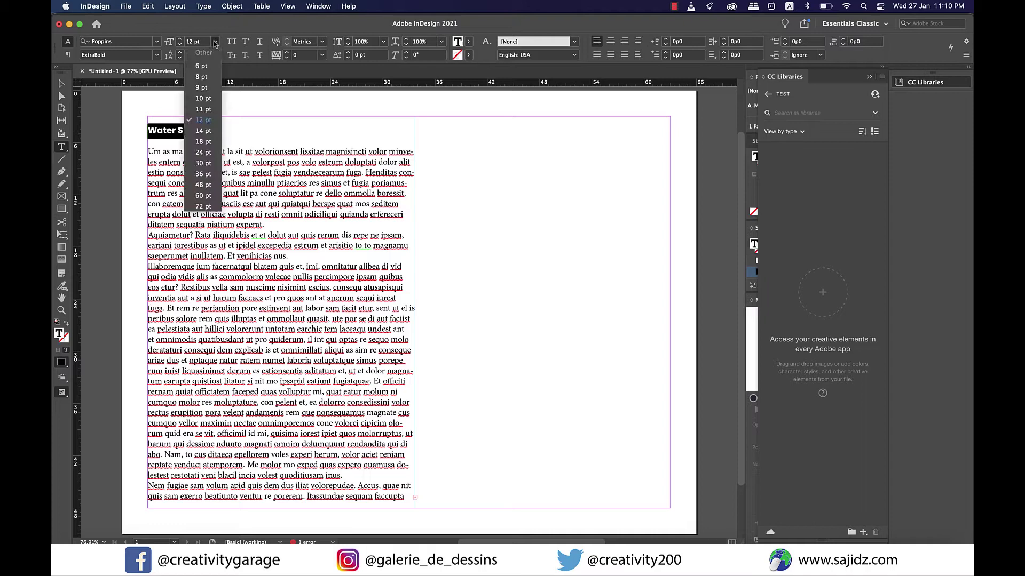
click(204, 153)
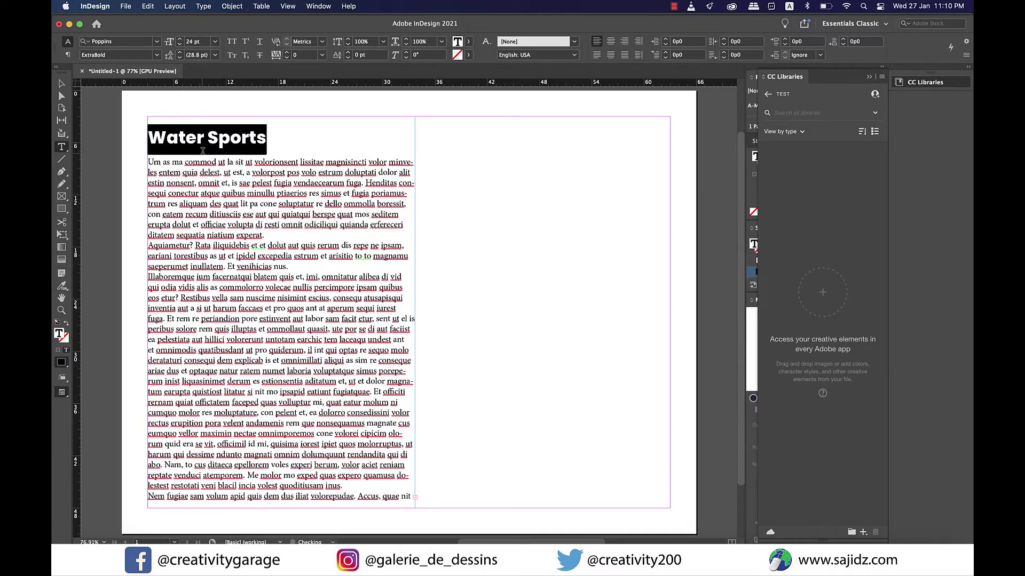
click(610, 41)
key(Escape)
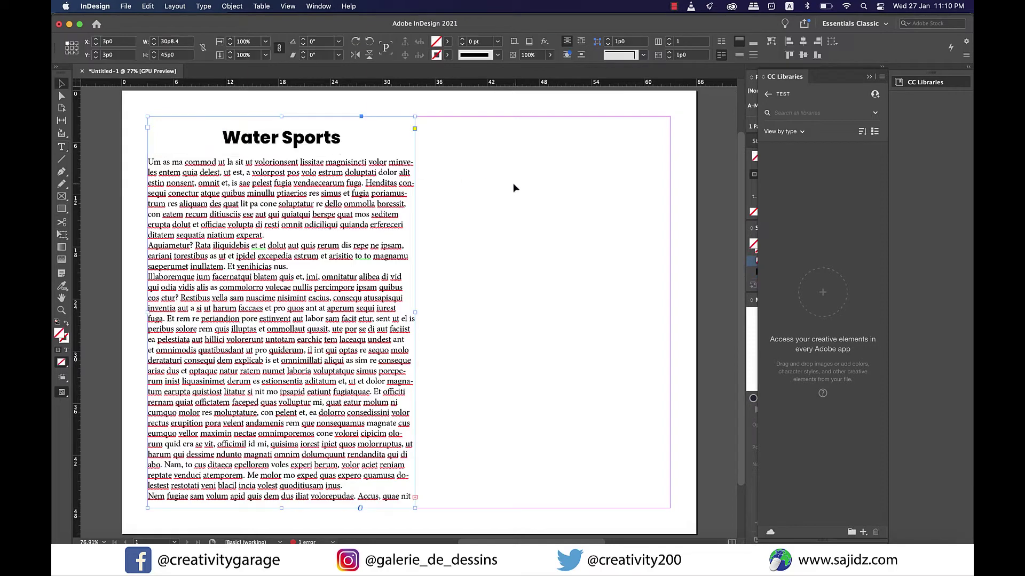
With nothing selected, load the four pexels JPG photos from the Documents folder for placing.
click(516, 188)
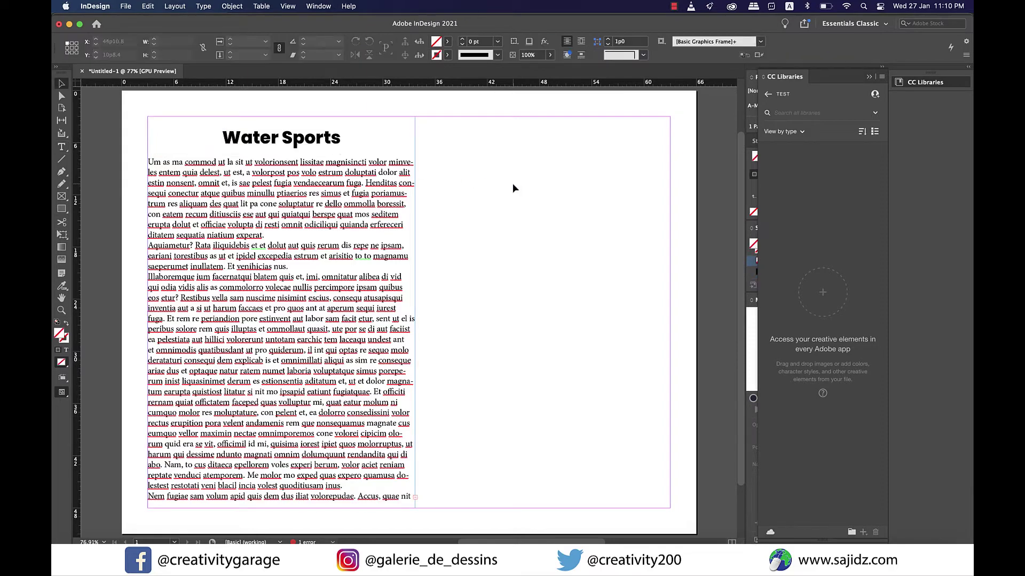
click(125, 6)
click(147, 155)
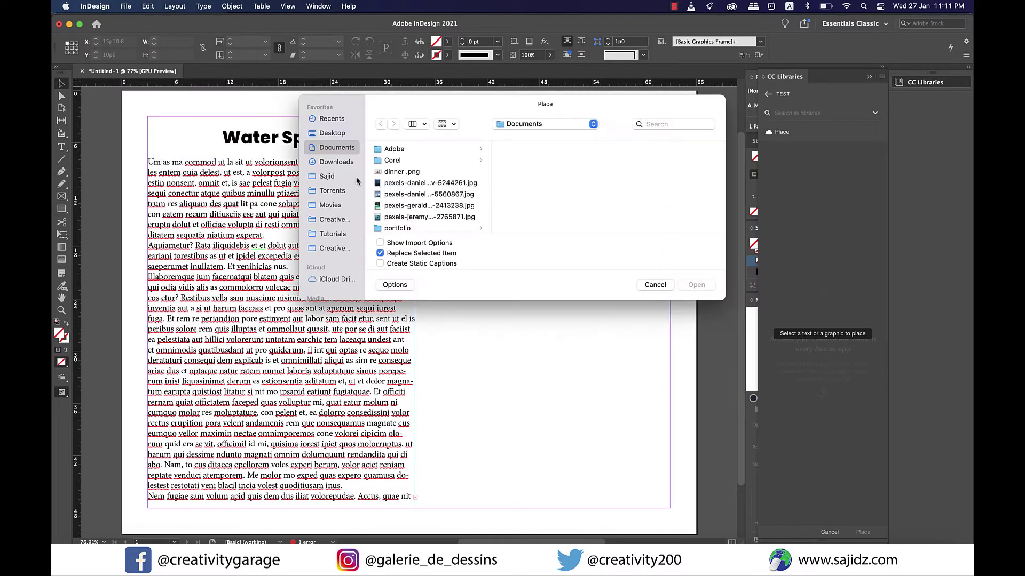
click(415, 187)
click(431, 220)
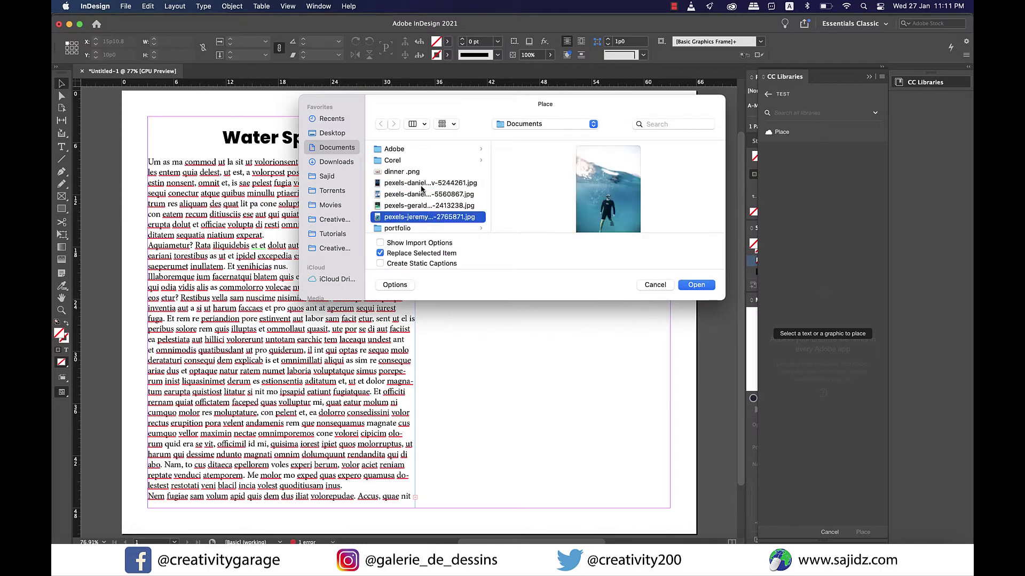
shift+click(421, 184)
click(687, 285)
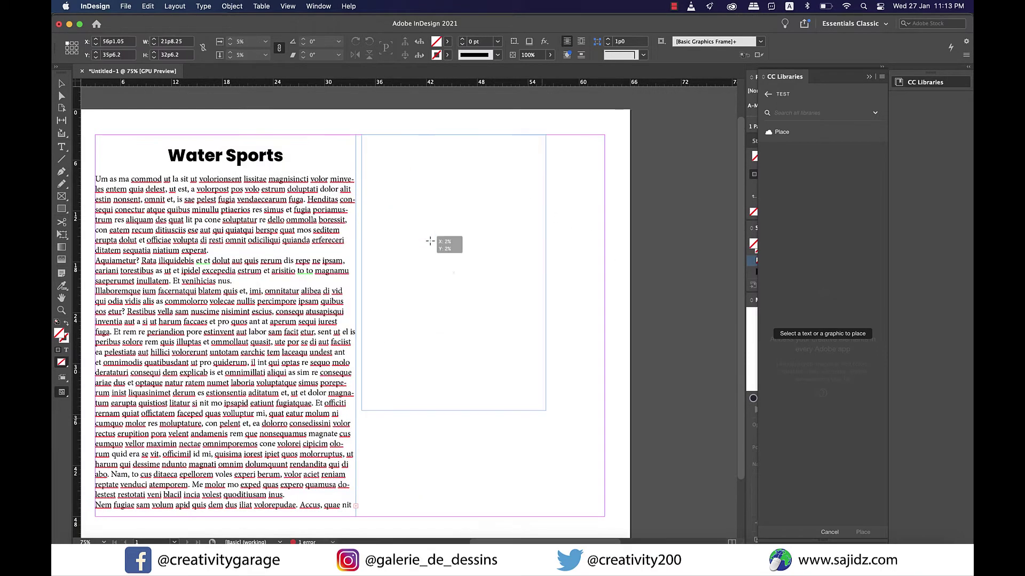
Place the four loaded photos over the right half of the page, stacked on one another.
drag(362, 135, 633, 469)
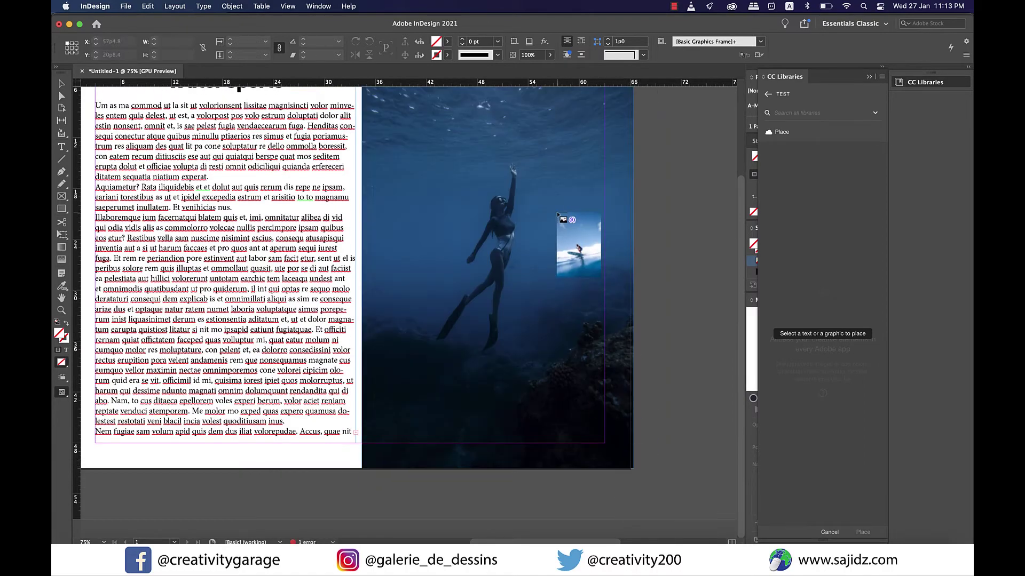
scroll(558, 214, up, 4)
mouse_move(363, 159)
mouse_down()
mouse_move(562, 436)
mouse_move(636, 469)
mouse_up()
scroll(557, 237, up, 4)
mouse_move(350, 171)
mouse_down()
mouse_move(639, 491)
mouse_move(605, 403)
mouse_move(623, 468)
mouse_move(668, 471)
mouse_move(635, 469)
mouse_move(622, 413)
mouse_up()
click(623, 468)
Move the snorkeller photo off the stack onto the pasteboard to the right of the page.
scroll(623, 468, up, 4)
scroll(668, 471, down, 4)
scroll(622, 406, right, 3)
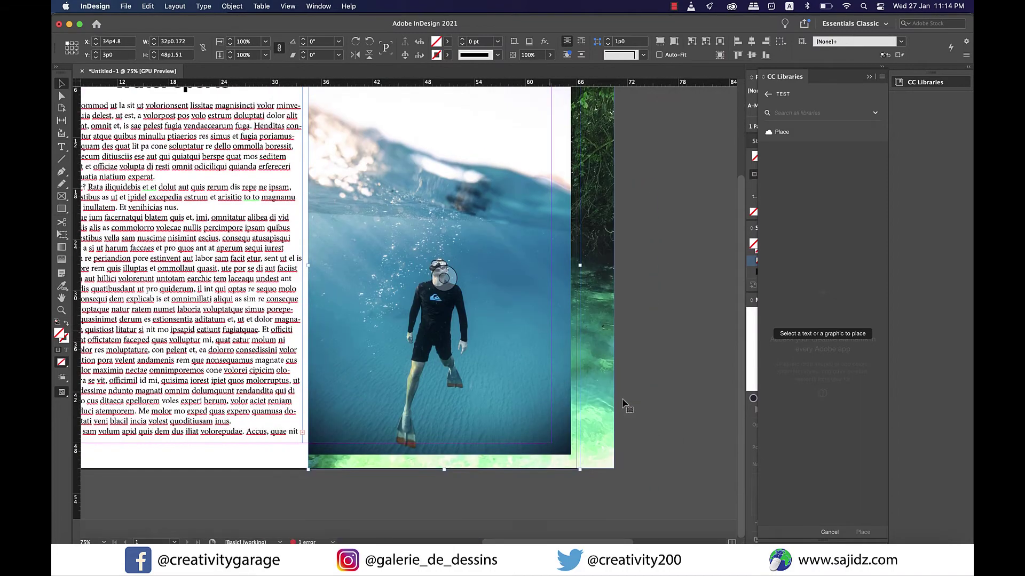
scroll(359, 222, up, 1)
drag(409, 236, 578, 270)
scroll(460, 254, up, 3)
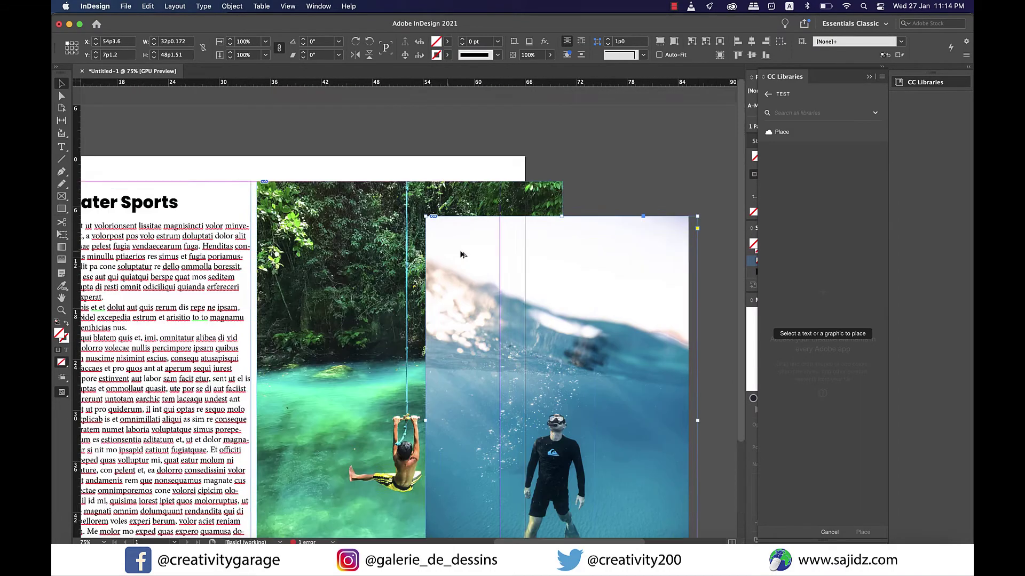
scroll(489, 283, down, 2)
drag(507, 296, 585, 299)
Move the rope-swing and surfer photos off the freediver photo, and align the freediver photo with the page's top edge.
drag(479, 327, 483, 443)
drag(446, 305, 537, 228)
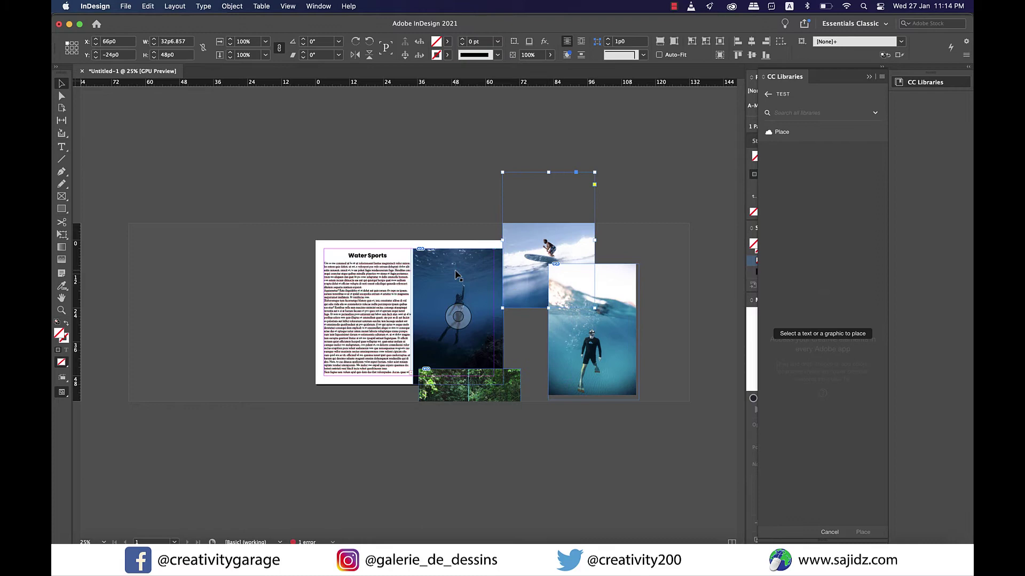
drag(489, 296, 487, 288)
drag(574, 224, 603, 249)
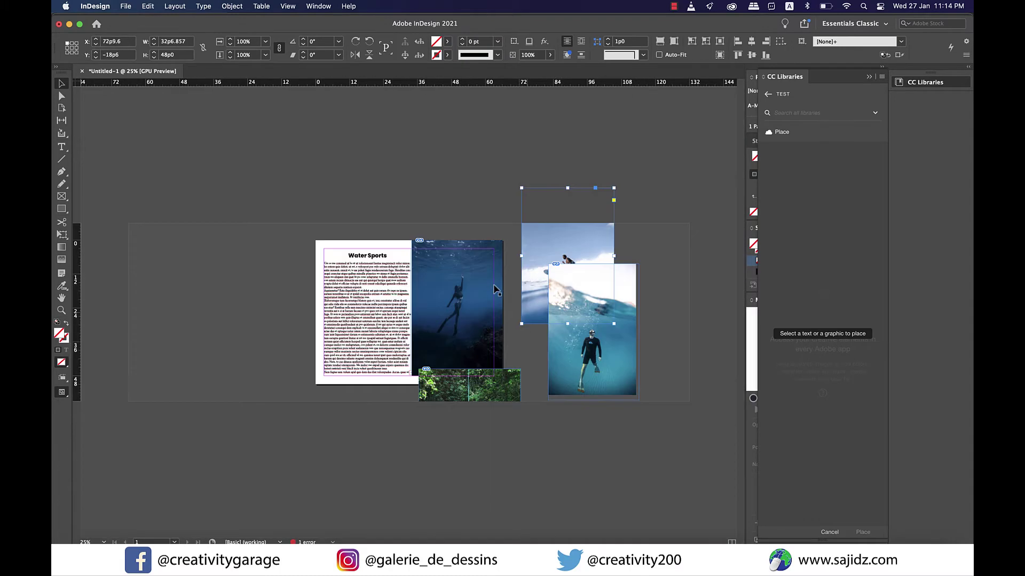
Move the rope-swing photo onto the page's right half, aligned with the top edge, and fit its content to the frame.
drag(496, 397, 482, 249)
right_click(462, 363)
mouse_move(507, 353)
click(635, 408)
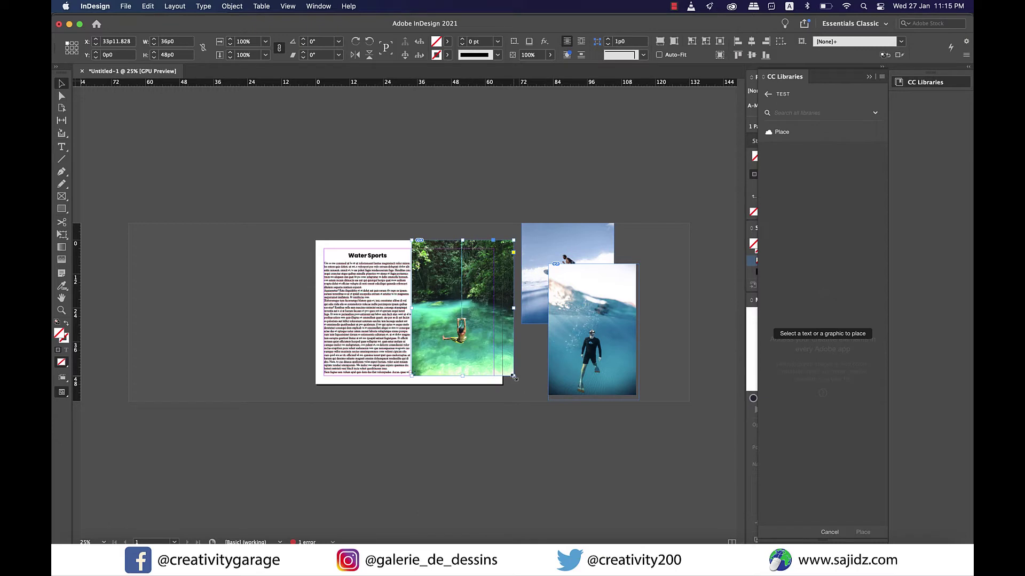
Narrow the rope-swing photo's frame to 32p0.172 so it ends at the page edge, and fit the content to the frame.
drag(513, 375, 494, 376)
key(super+=)
drag(579, 303, 595, 303)
right_click(543, 320)
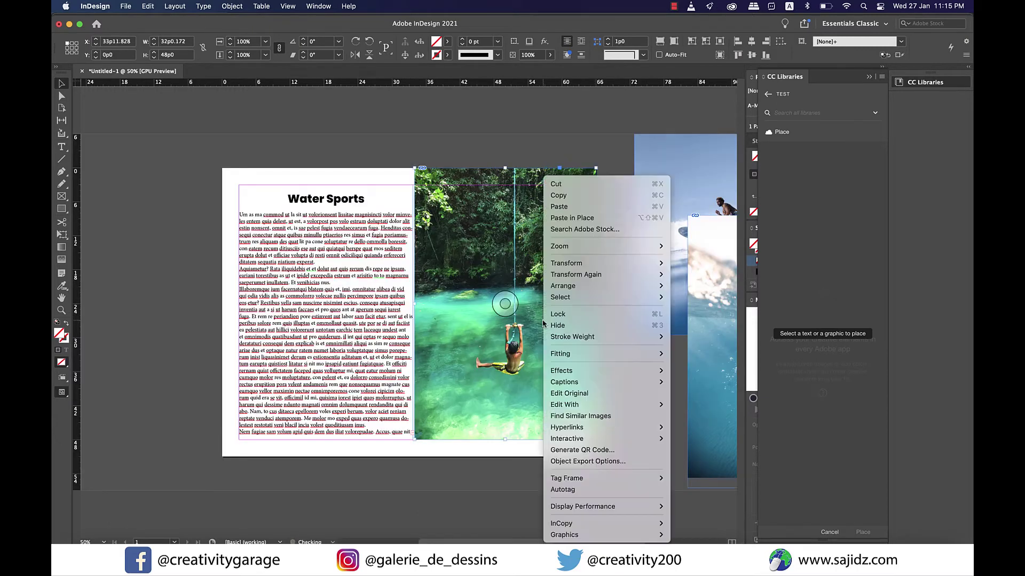
mouse_move(587, 353)
click(715, 404)
Move the surfer photo over the rope-swing photo on the page's right half and bring it to the front.
scroll(595, 343, right, 3)
scroll(595, 342, right, 1)
drag(525, 283, 307, 387)
key(super+shift+])
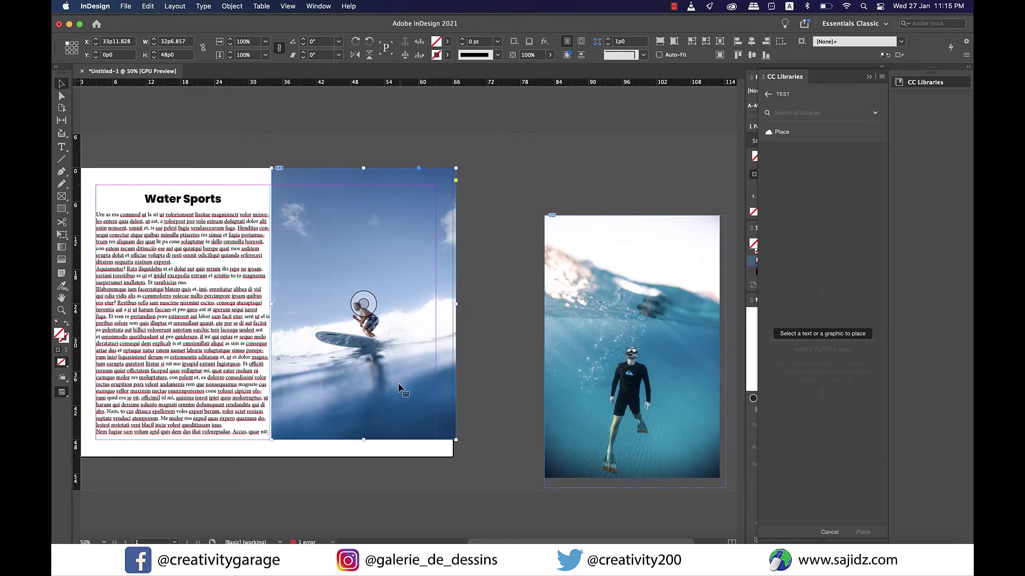
Narrow the surfer photo's frame to 32p0.172 at the page's right edge and fit the content to the frame.
drag(456, 304, 452, 306)
right_click(361, 305)
mouse_move(406, 354)
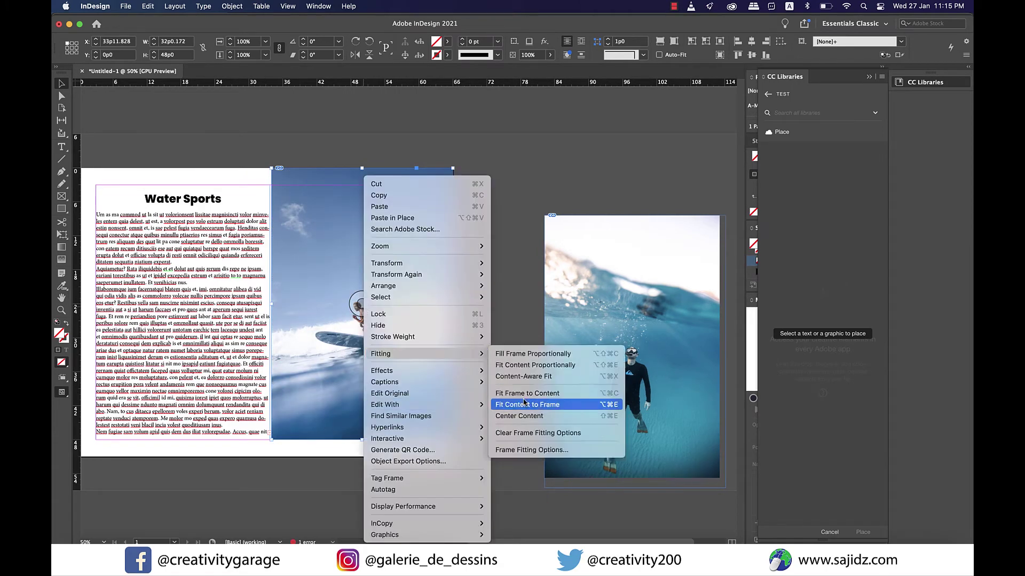
click(521, 405)
Bring the snorkeller photo to the front over the page's right half and fit its content to a frame 32p0.172 by 48p1.51.
drag(342, 206, 341, 203)
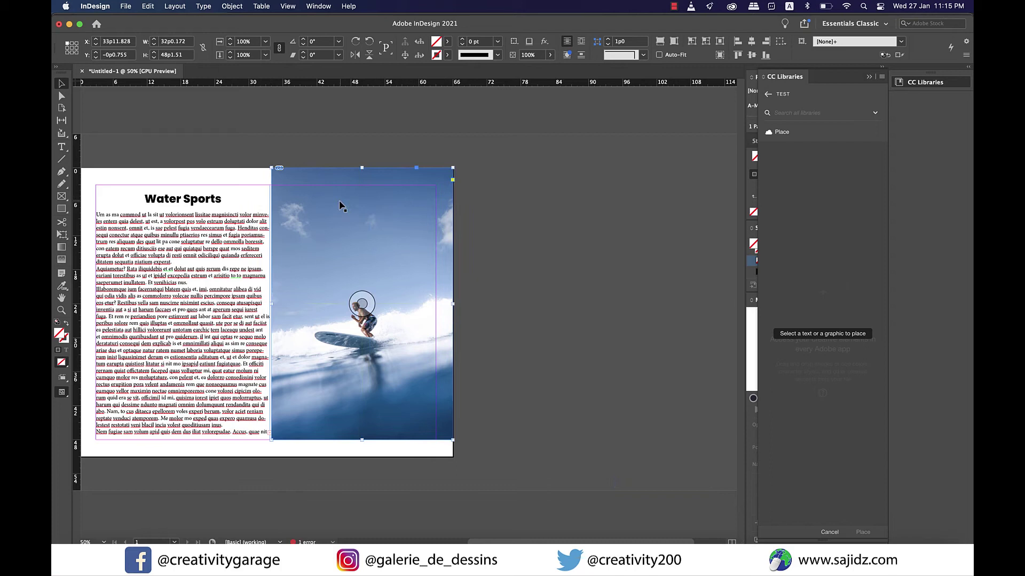
key(shift+super+])
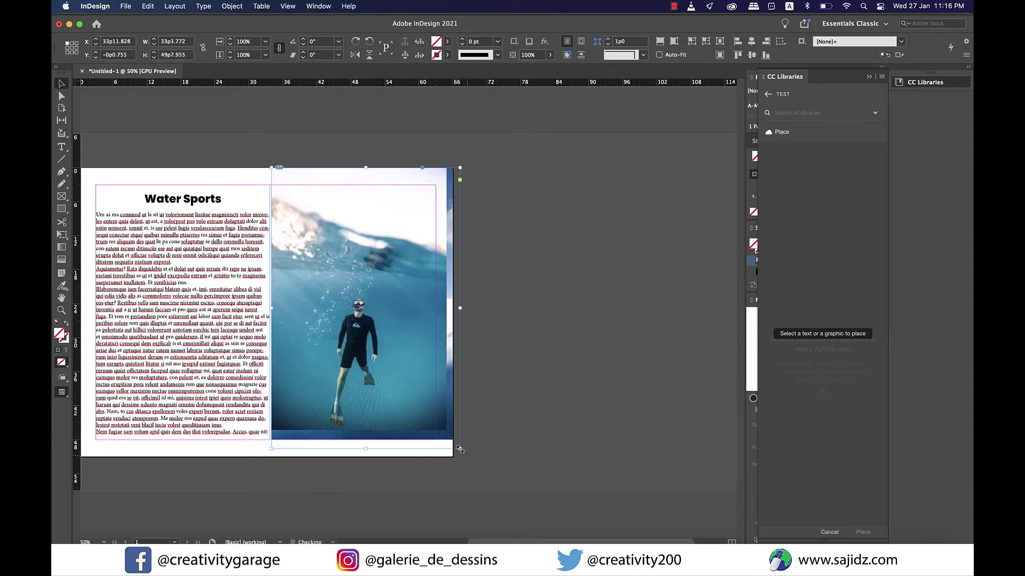
click(460, 449)
right_click(413, 301)
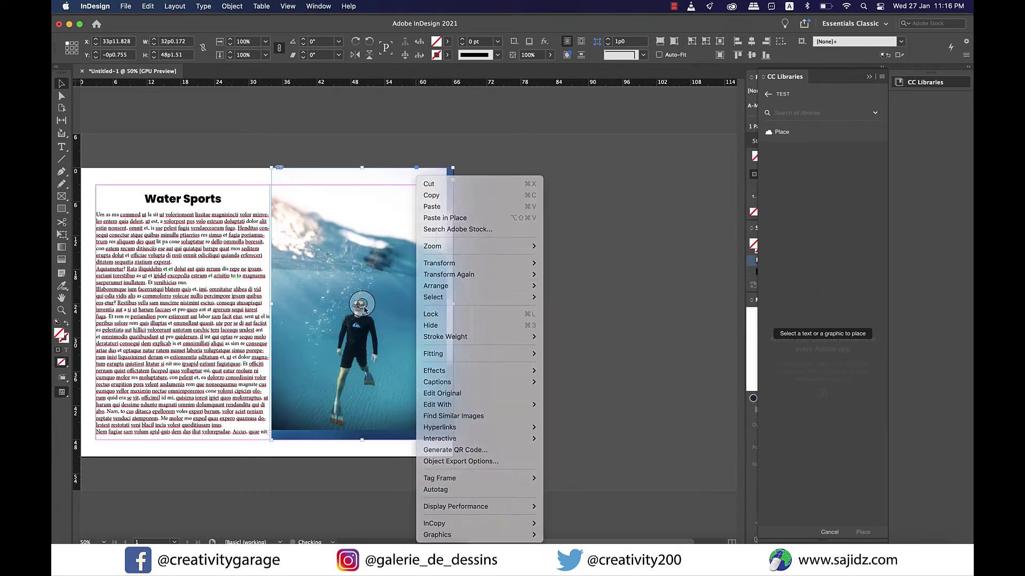
click(551, 409)
click(551, 408)
Convert the four stacked photos on the page's right half into one multi-state object with a state for each photo.
scroll(233, 295, left, 3)
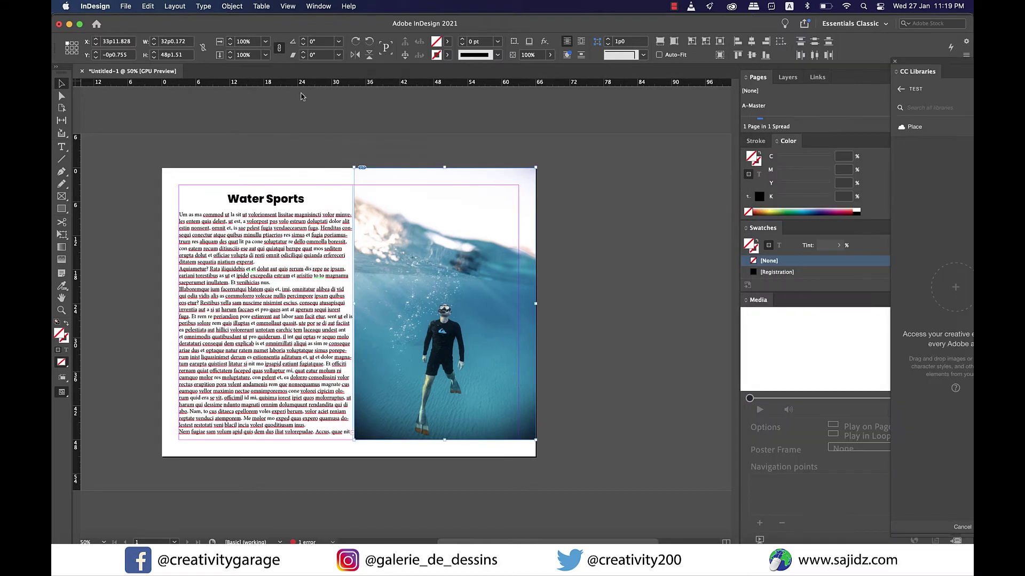
click(323, 6)
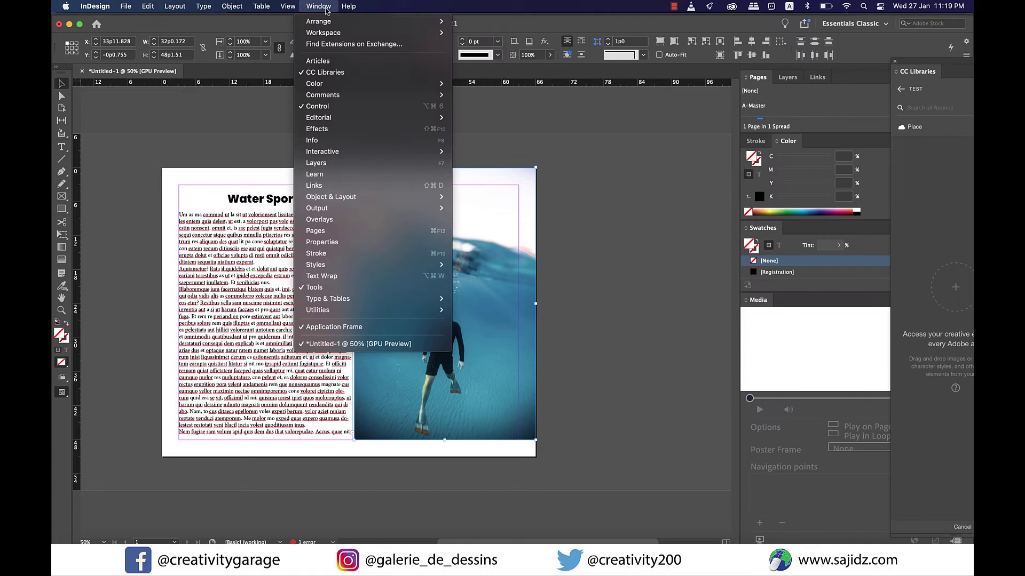
mouse_move(363, 152)
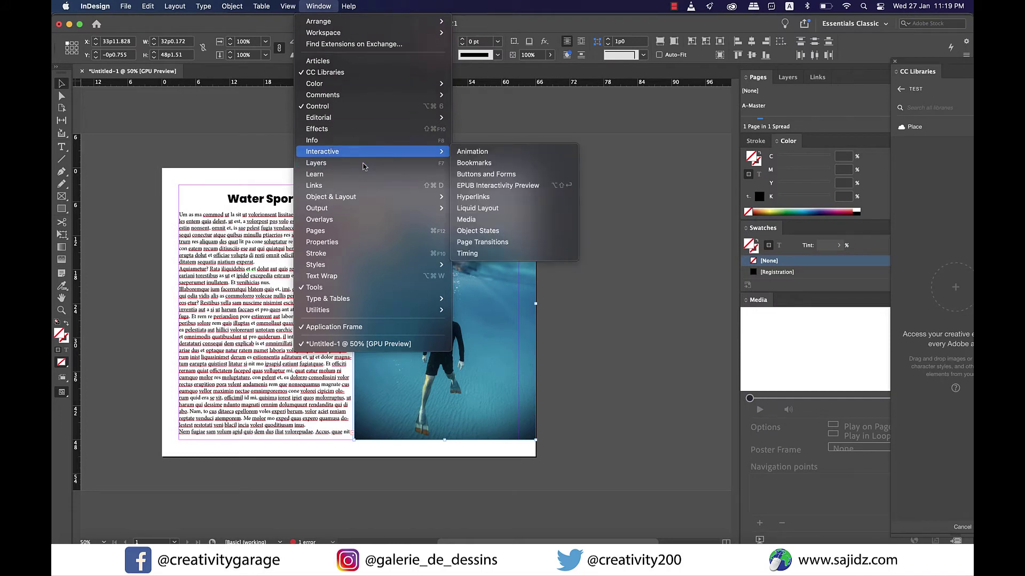
click(482, 230)
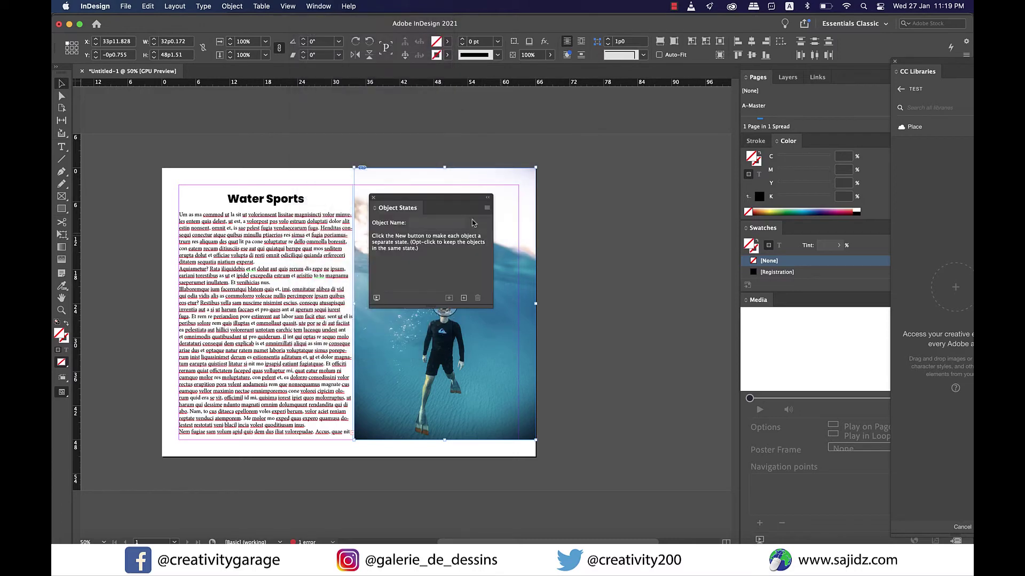
drag(470, 208, 675, 191)
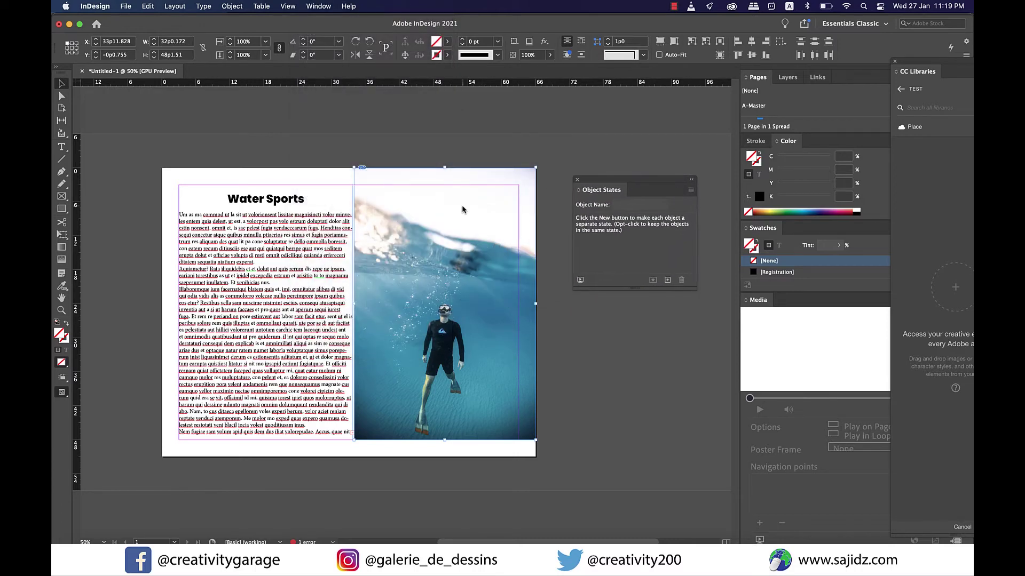
click(668, 282)
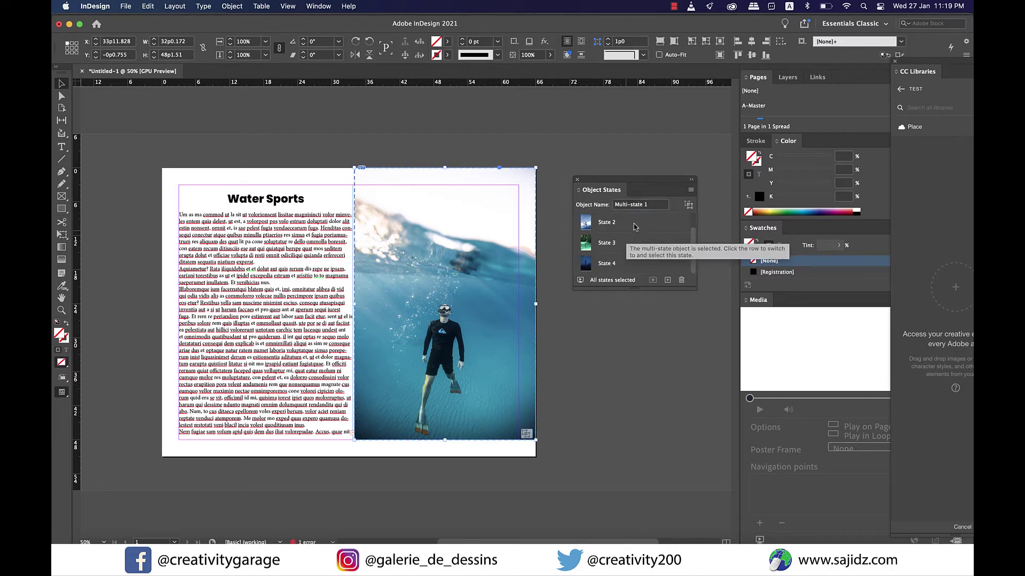
Rename the multi-state object as Activities.
click(655, 205)
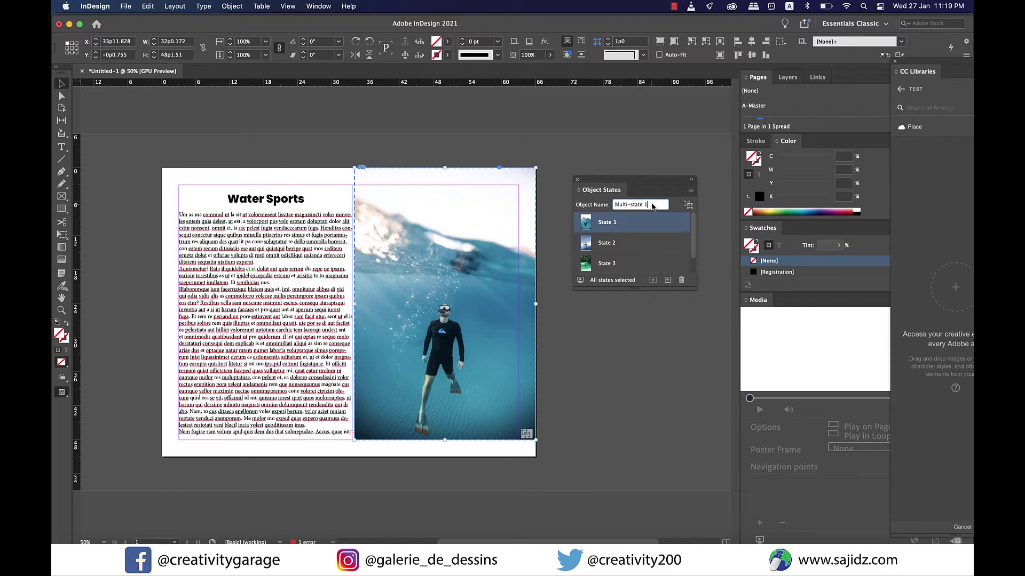
drag(654, 205, 612, 207)
text(Activities)
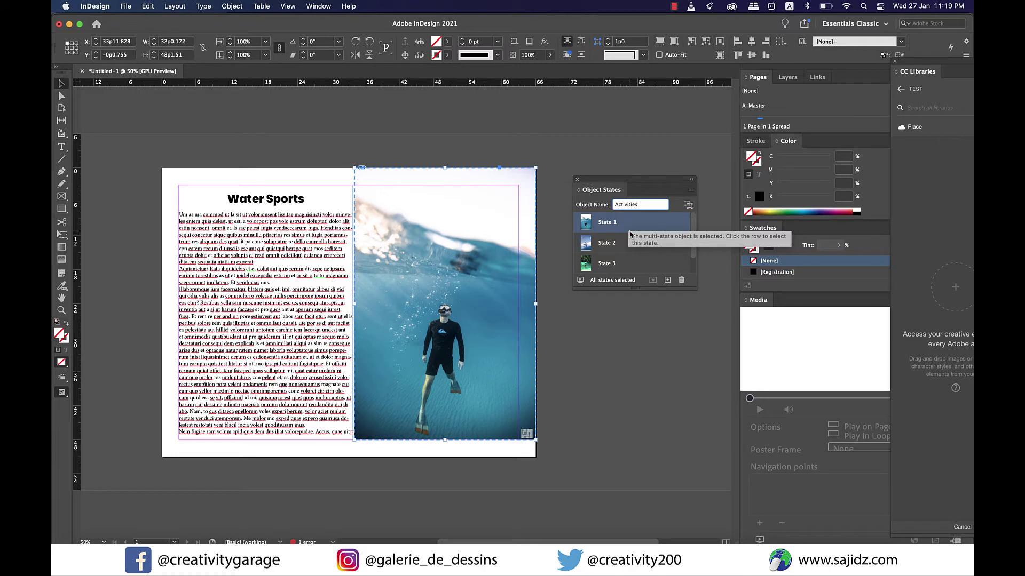
Place a rectangle about 16p6 by 5p6 across the snorkeller photo's lower right edge, filled with C=100 M=0 Y=8 K=6.
key(m)
drag(513, 392, 607, 422)
click(816, 210)
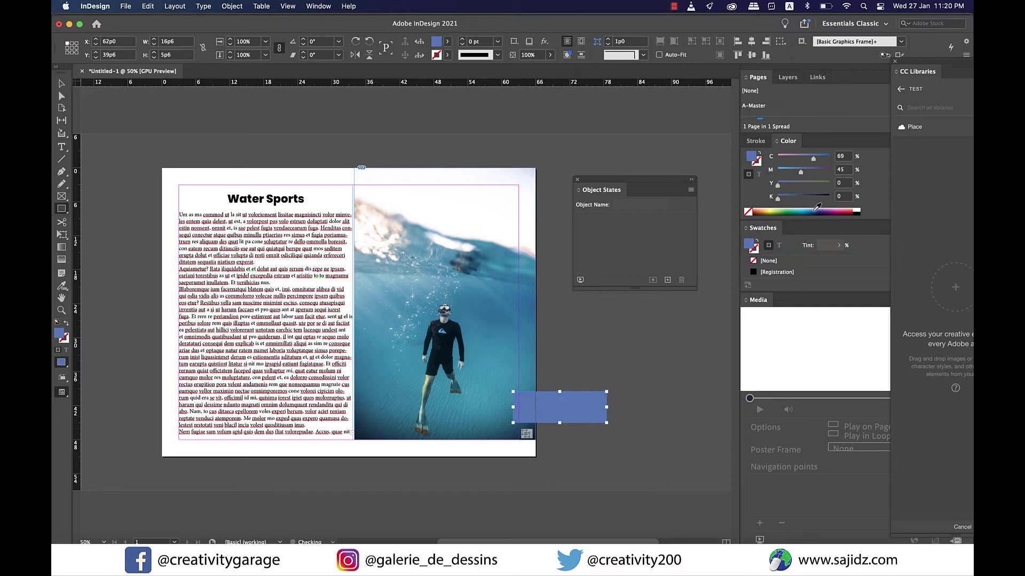
click(800, 212)
click(61, 84)
scroll(558, 405, up, 2)
scroll(558, 405, down, 3)
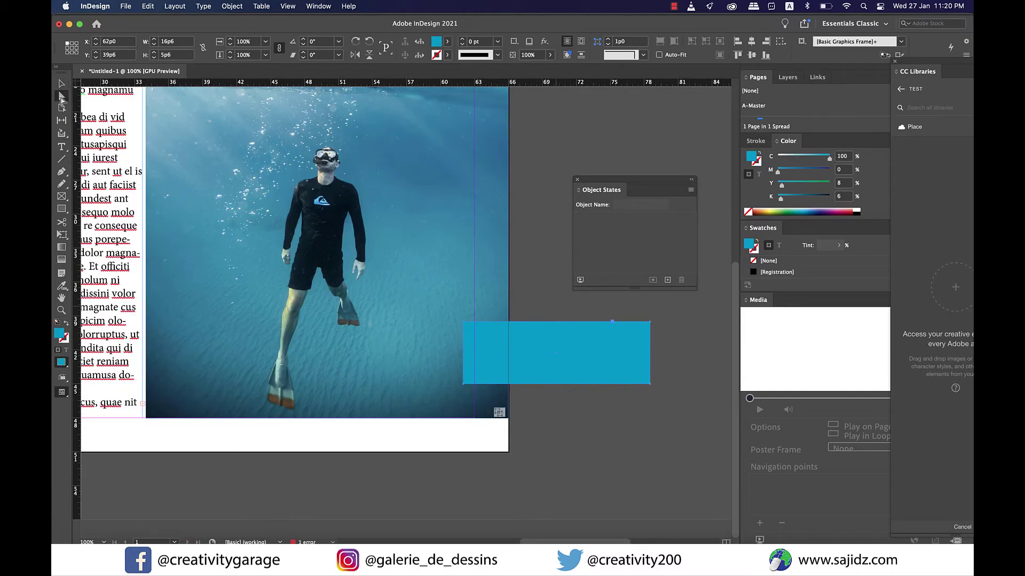
drag(591, 347, 587, 354)
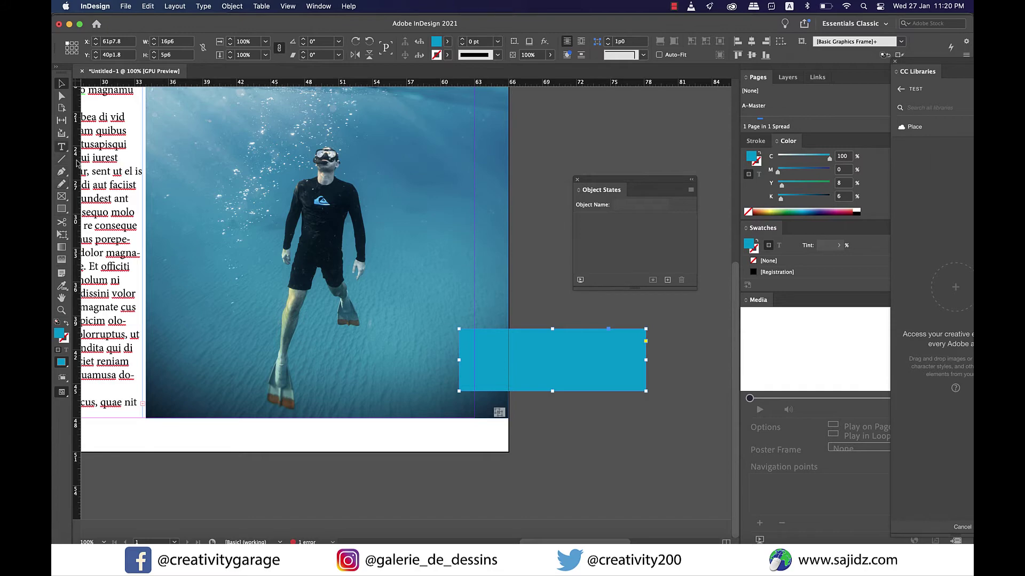
Add a text frame about 12p9 by 4p8 on the pasteboard below the blue rectangle, reading "Click for next".
click(61, 147)
click(552, 440)
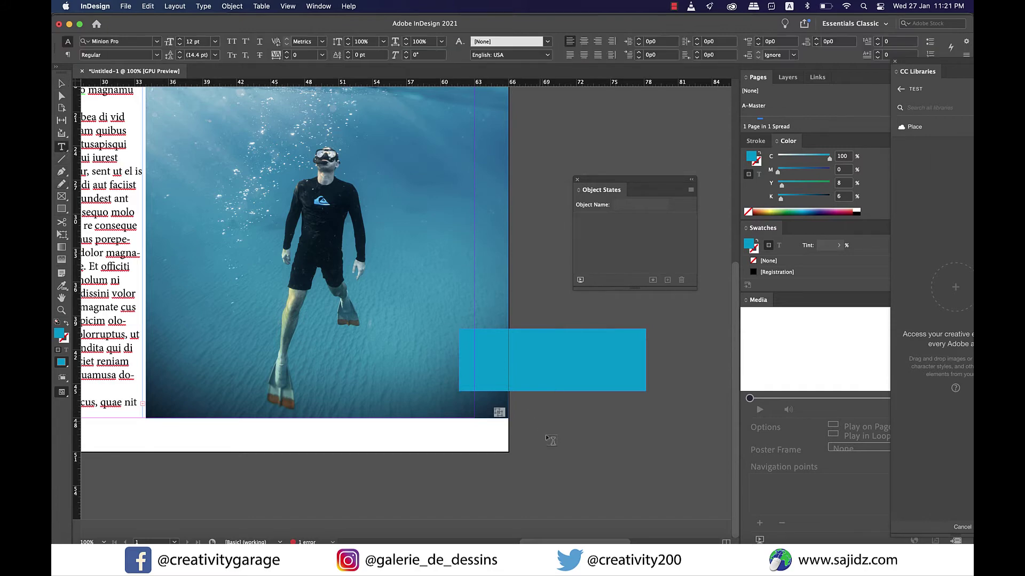
key(slash)
drag(530, 412, 677, 466)
text(Click)
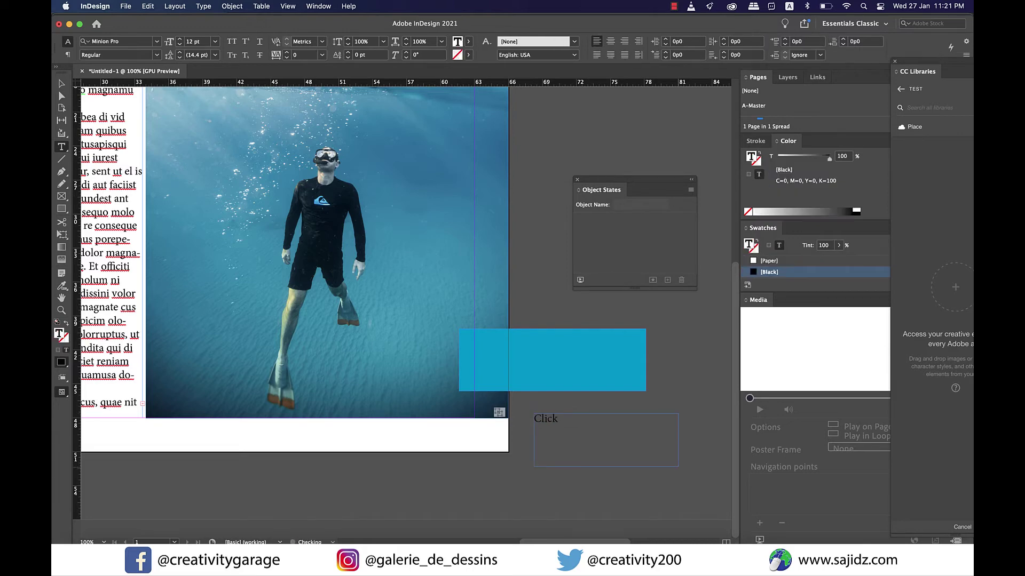
text( for next)
Format the "Click for next" text in ITC Avant Garde Bold at 18 pt with the Paper colour.
key(super+a)
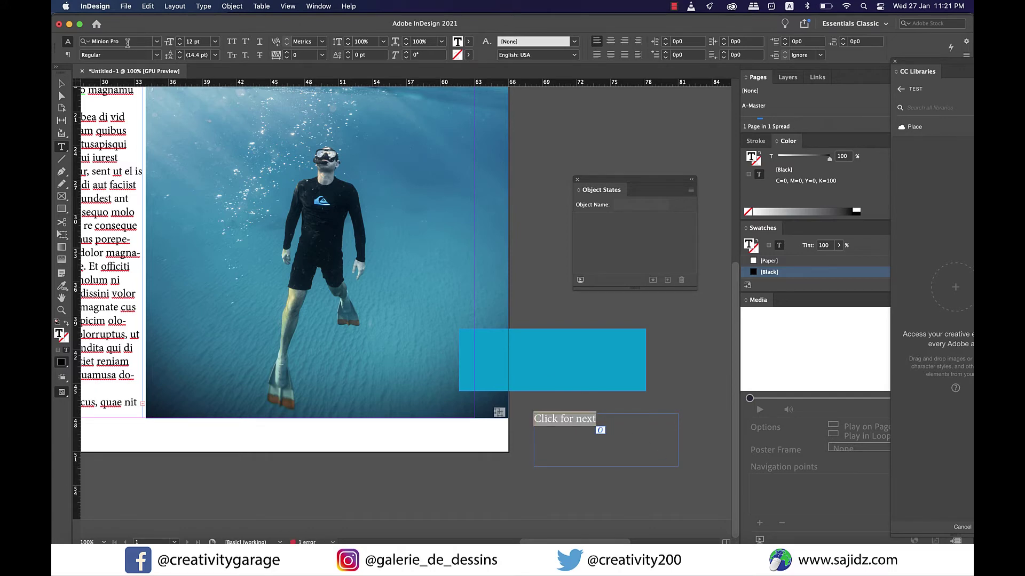
click(128, 43)
click(188, 42)
text(18)
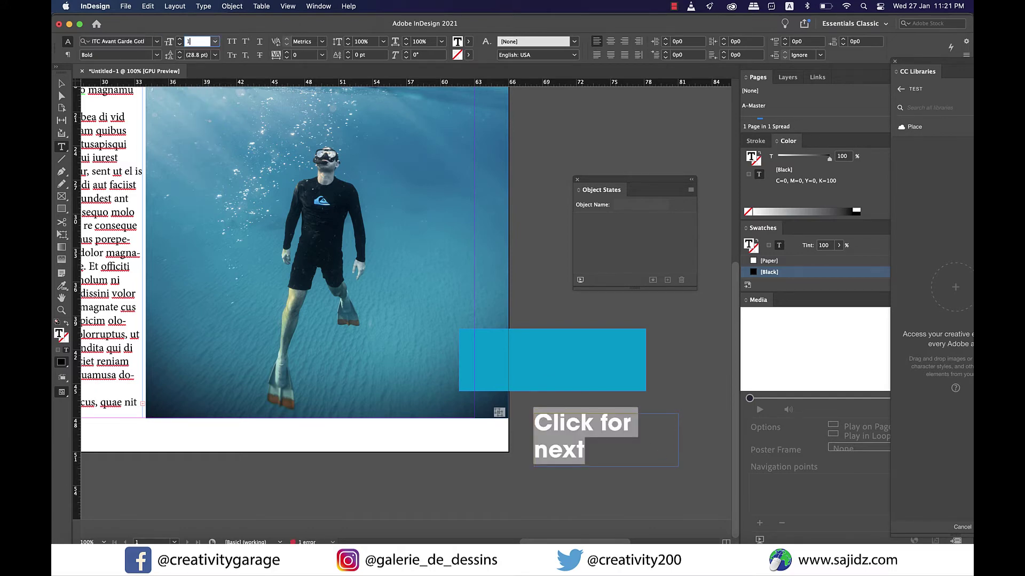
key(Return)
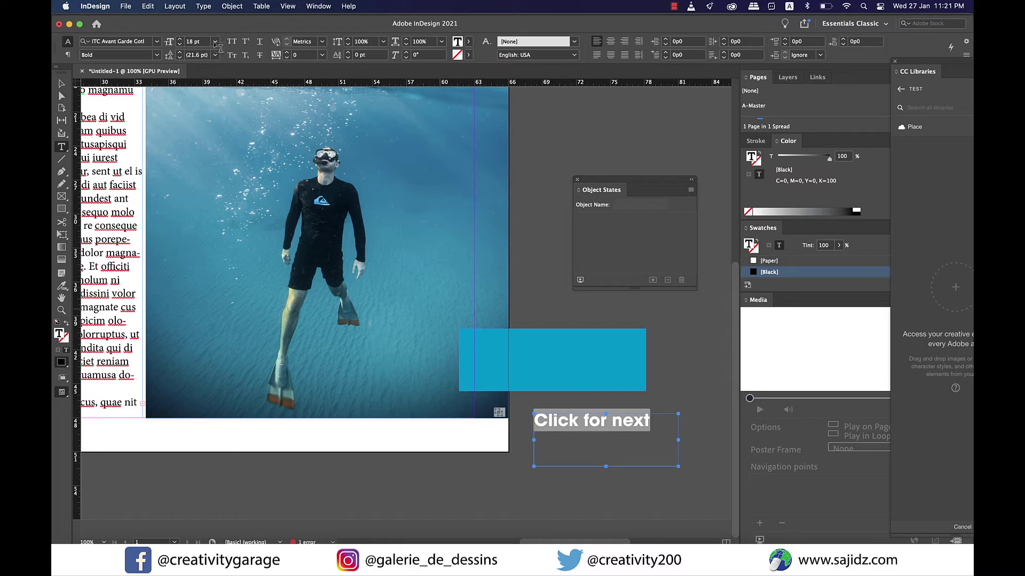
click(467, 43)
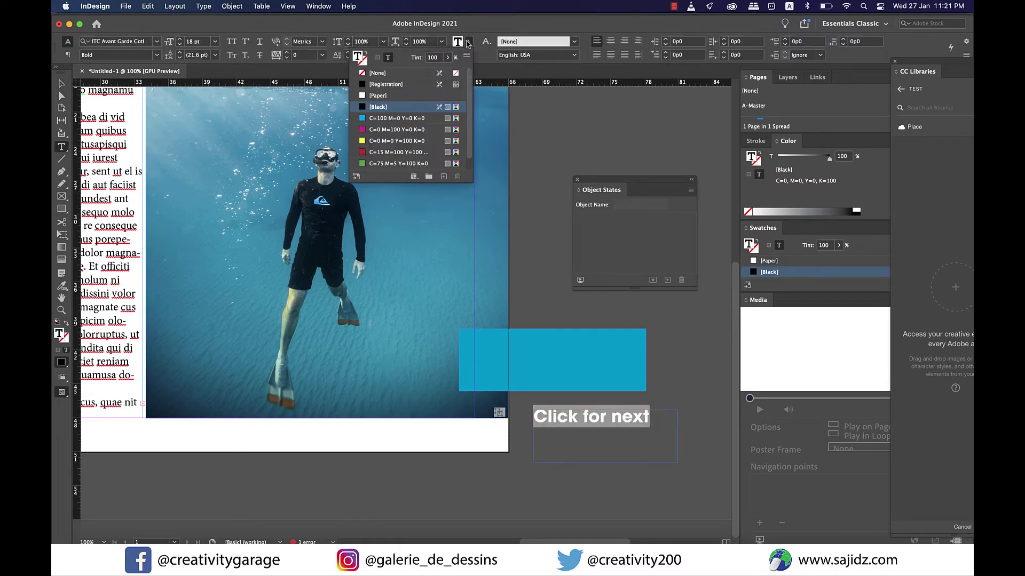
click(365, 96)
key(Escape)
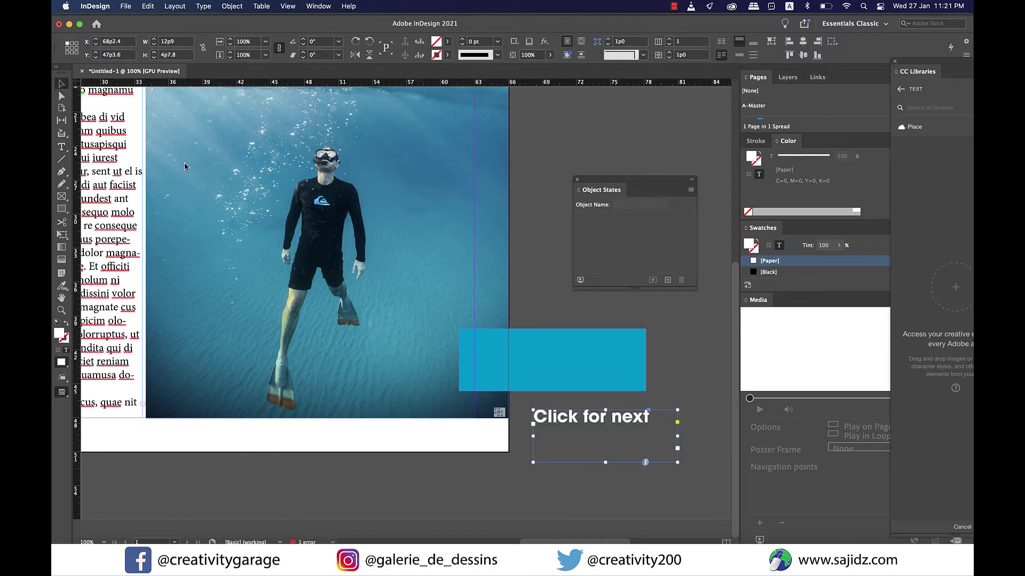
Centre the "Click for next" text on the blue rectangle and reduce the rectangle to 13p3.6 by 3p5.4.
click(620, 435)
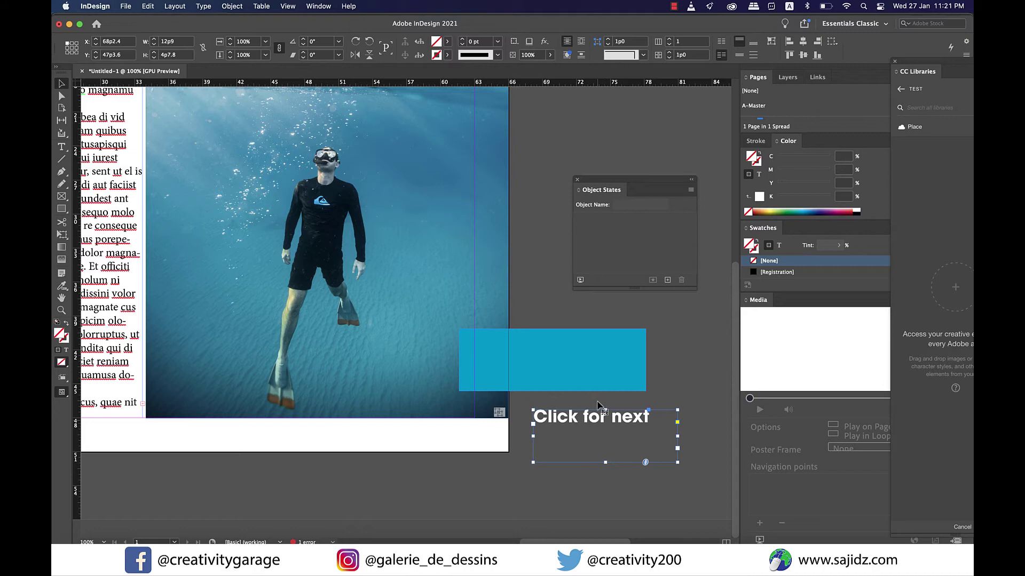
drag(598, 421, 563, 371)
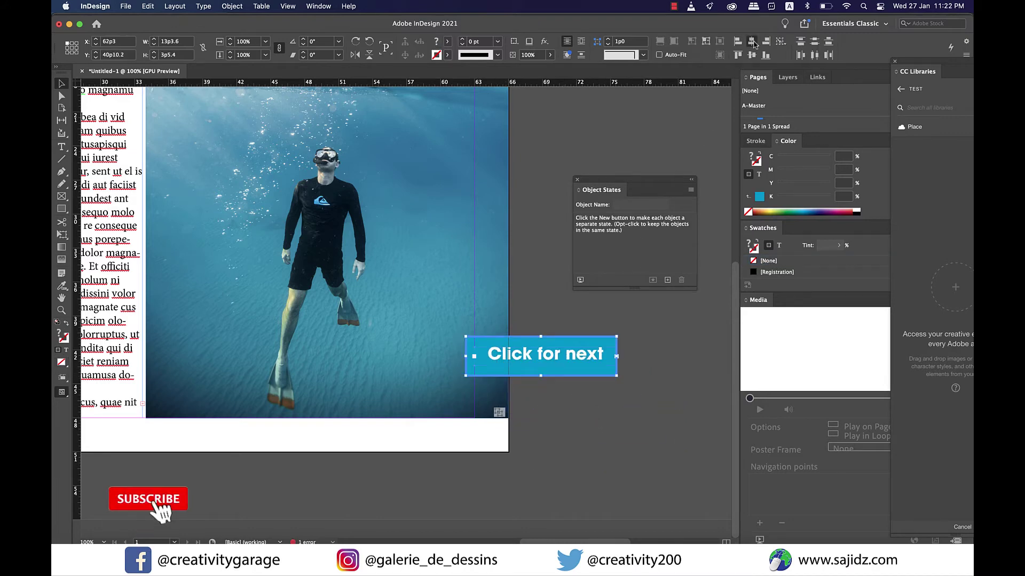
click(752, 41)
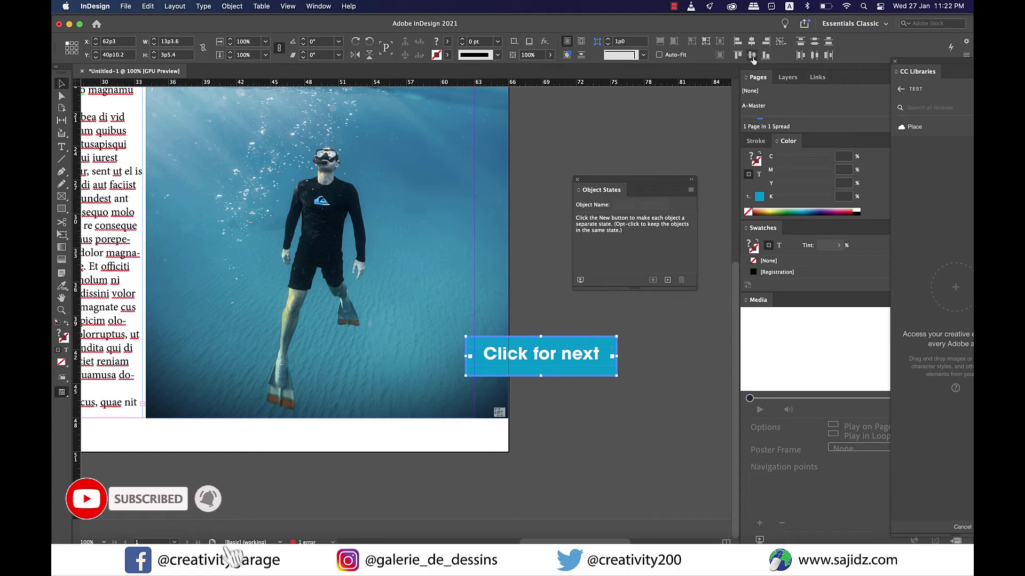
Group the text with the blue rectangle and move the group over the snorkeller photo's lower-left corner, at about X 35p6.6, Y 42p10.2.
click(655, 331)
drag(656, 331, 556, 404)
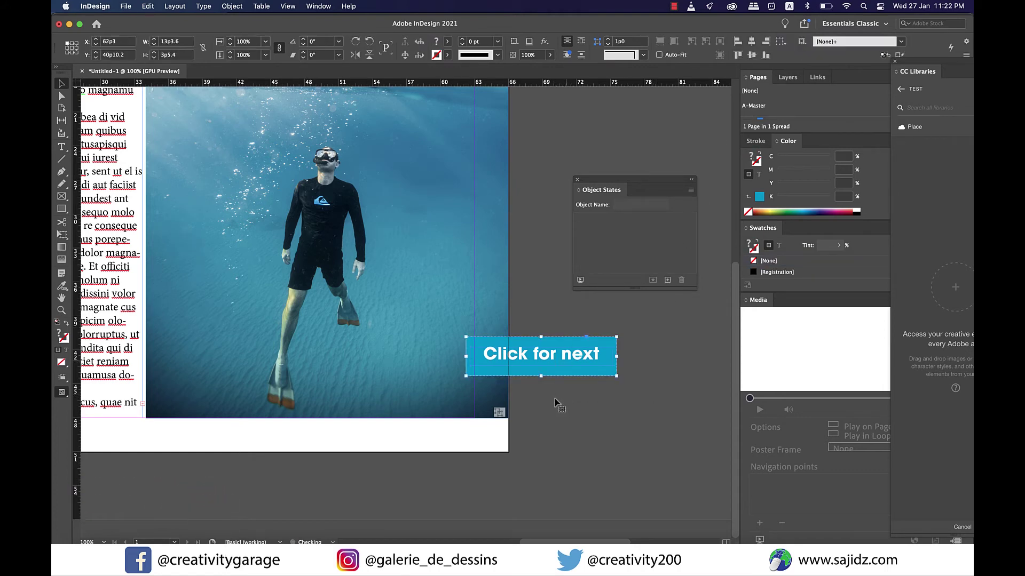
drag(565, 362, 263, 380)
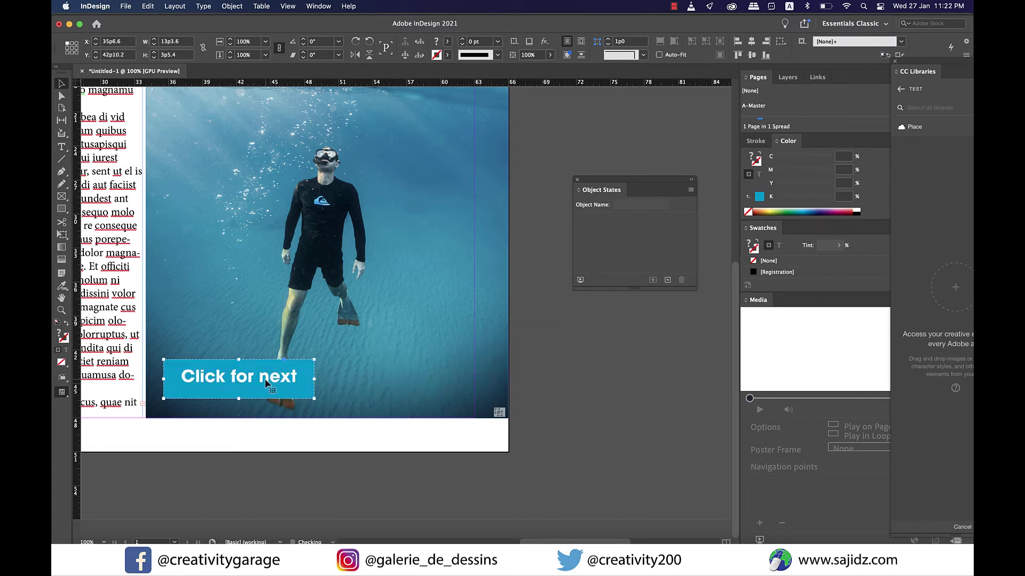
click(541, 392)
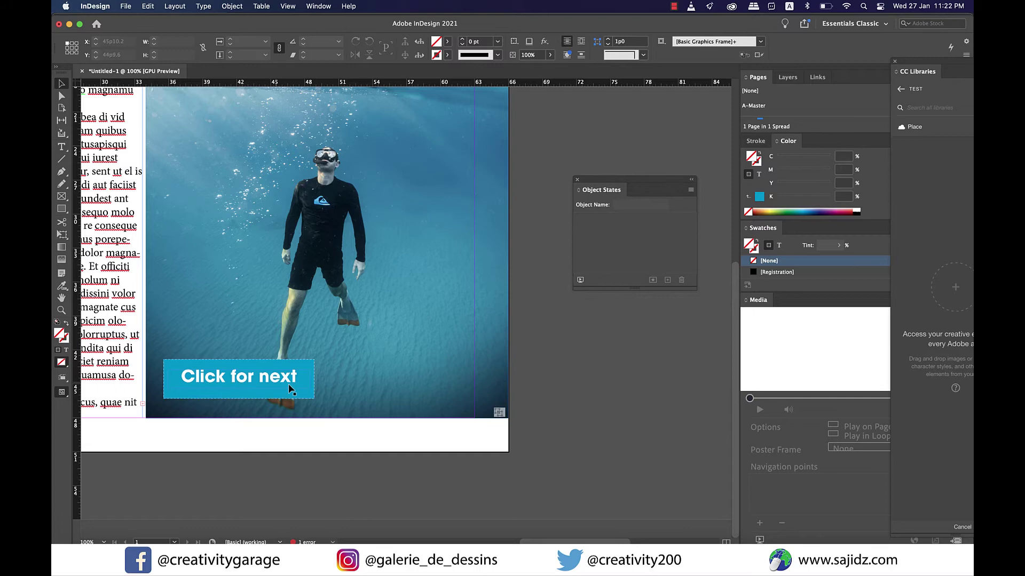
Convert the "Click for next" group into an interactive element of type Button.
click(268, 389)
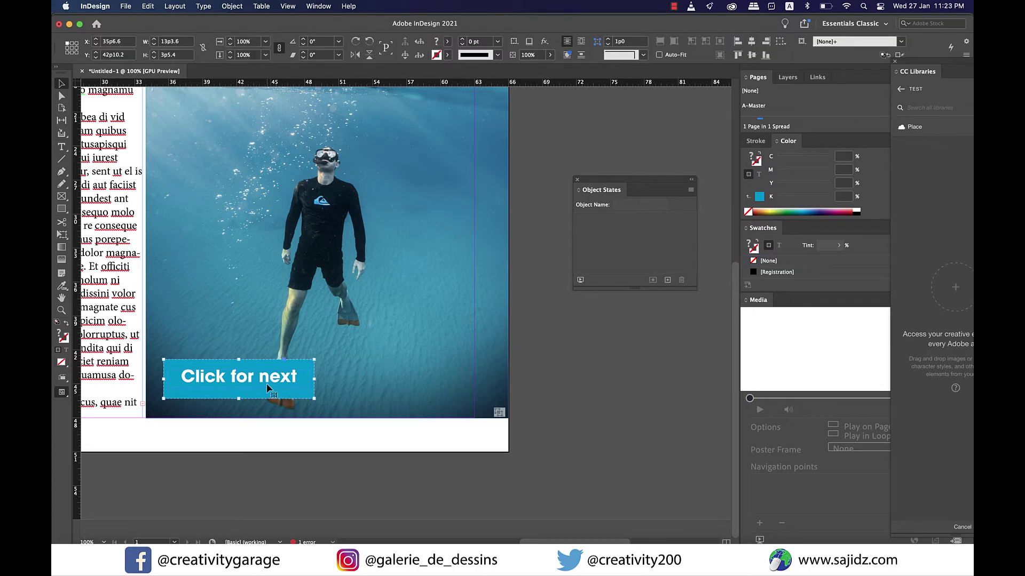
click(318, 6)
mouse_move(374, 210)
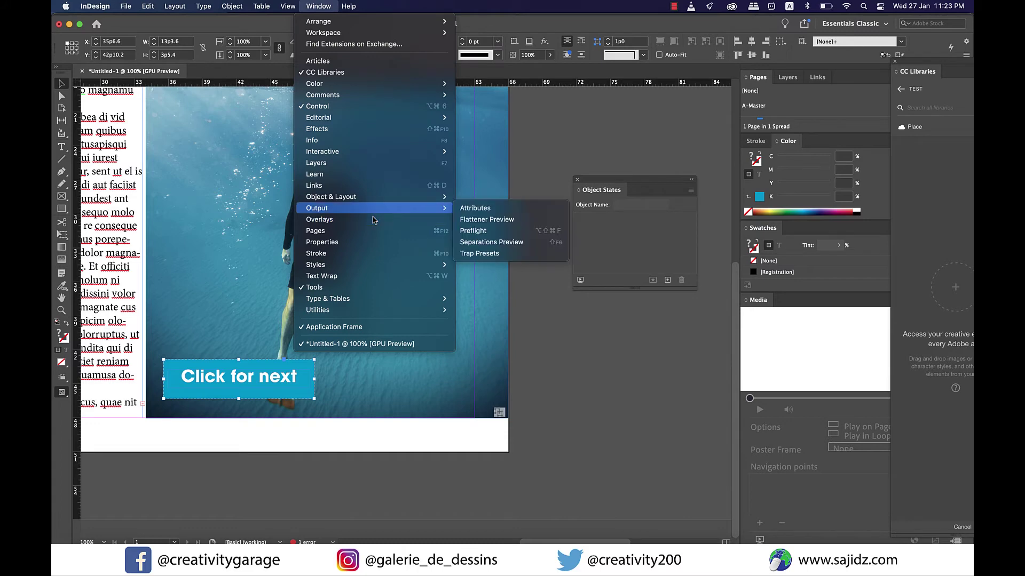
mouse_move(406, 152)
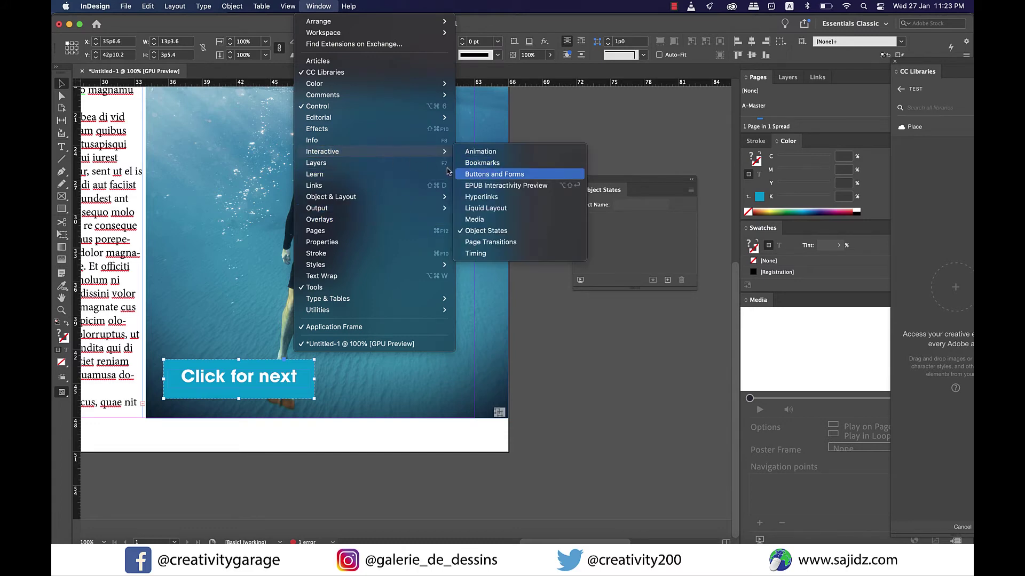
click(489, 175)
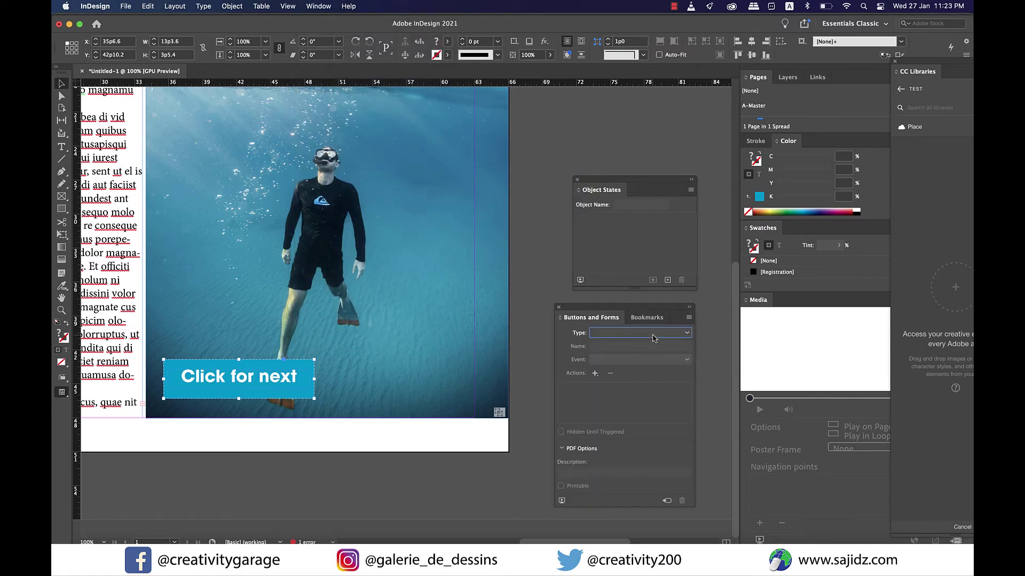
click(628, 338)
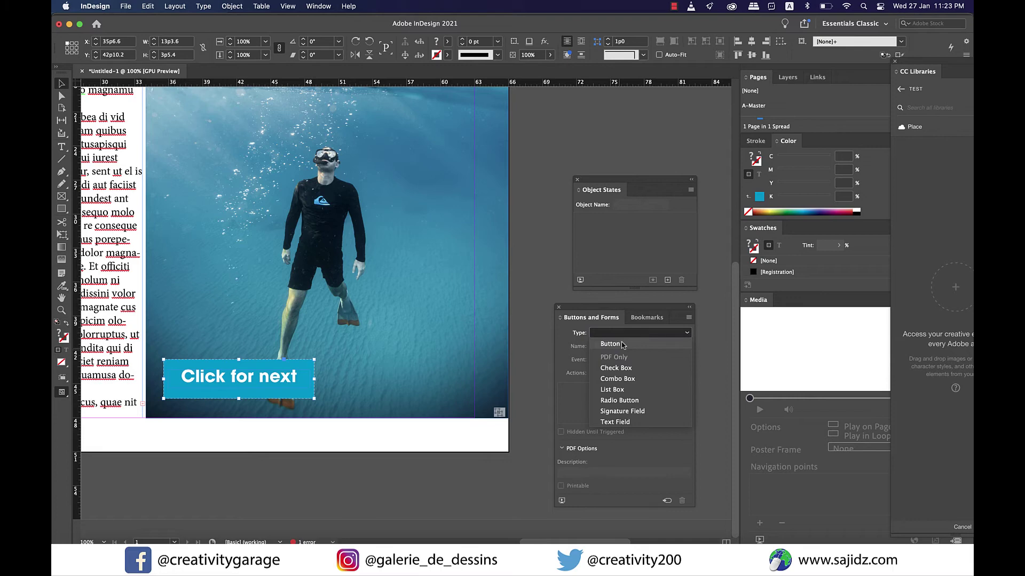
click(619, 347)
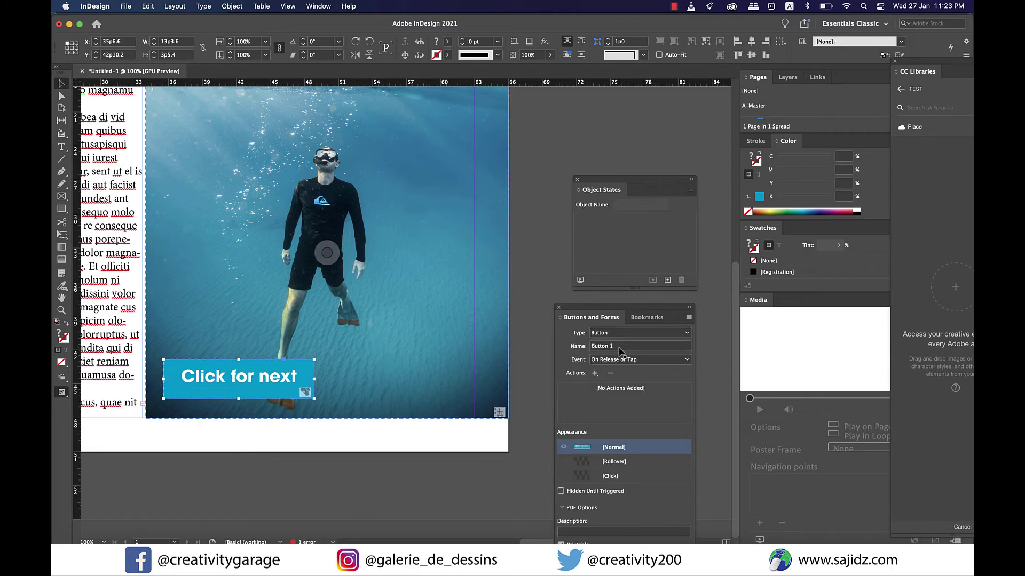
Name the button "click for next".
click(621, 347)
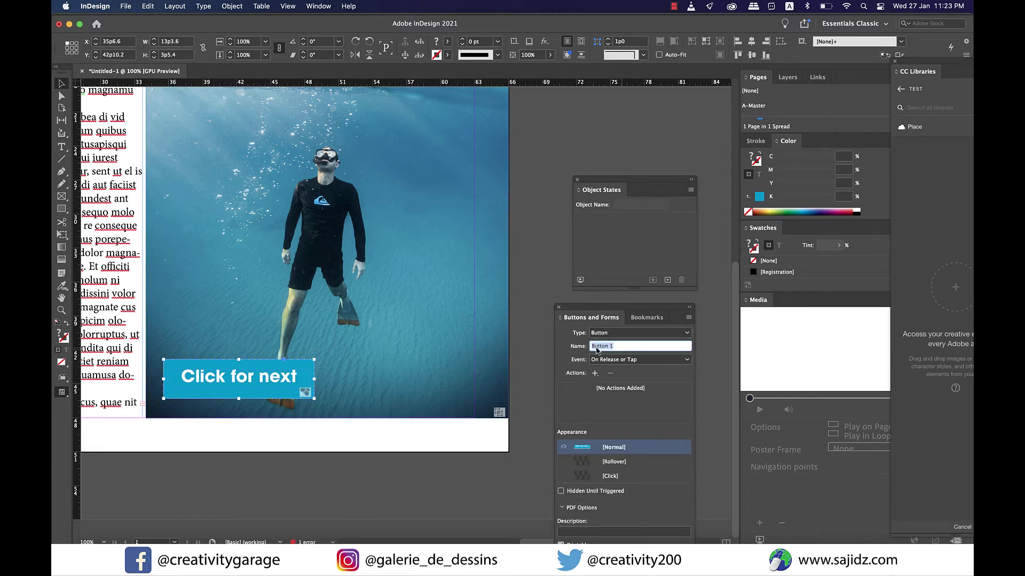
text(click for next)
Set the button's event to On Click and add a Go To Next State action for the Activities object.
click(648, 360)
click(631, 382)
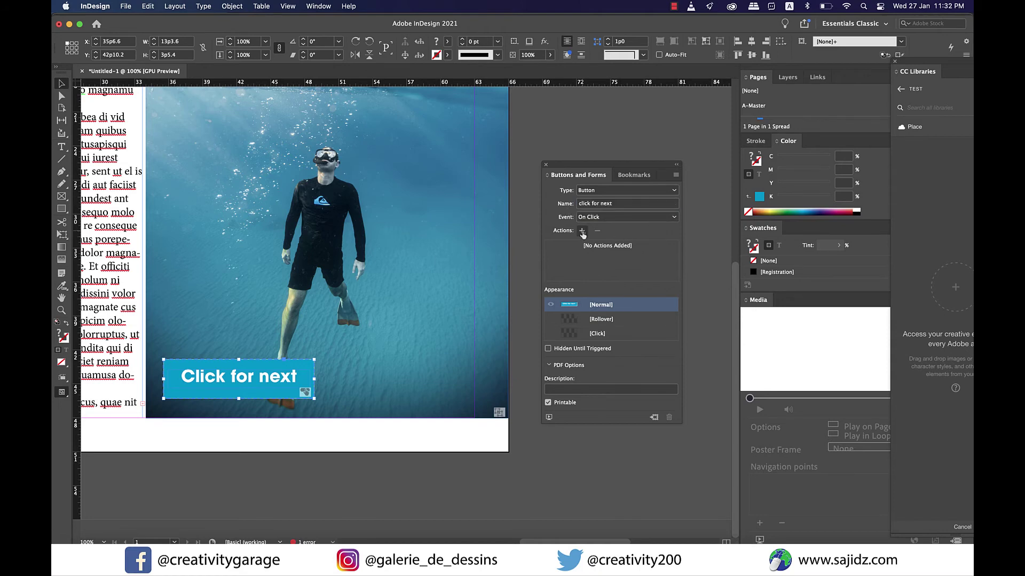
click(582, 231)
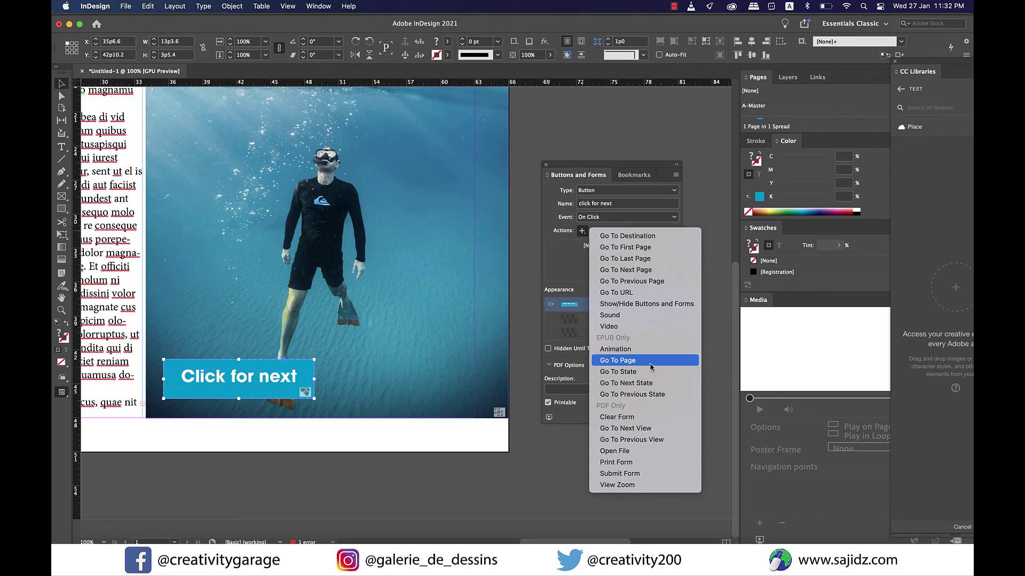
click(649, 383)
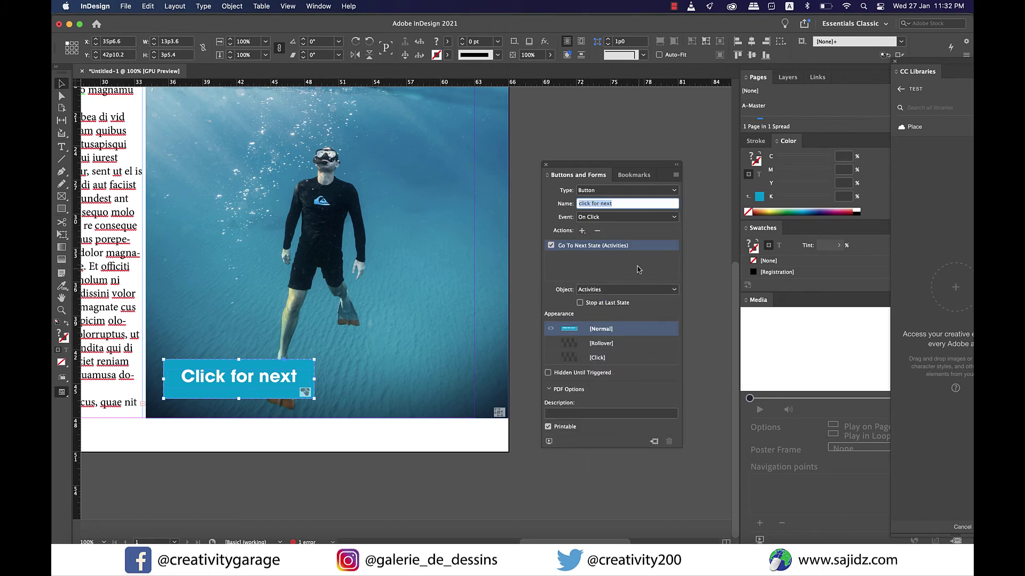
Open the EPUB Interactivity Preview and play the Water Sports page.
click(319, 5)
mouse_move(395, 152)
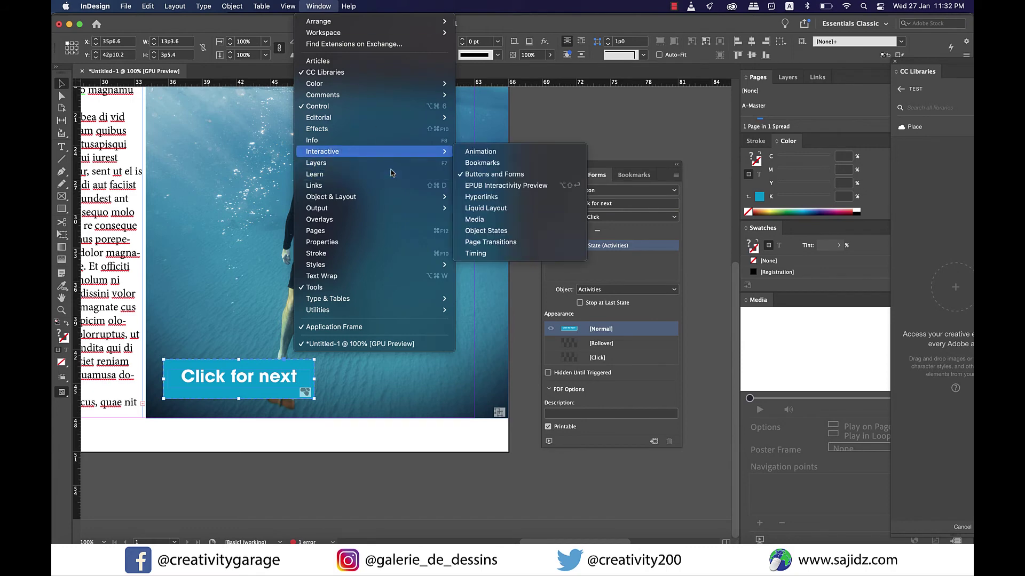
click(511, 188)
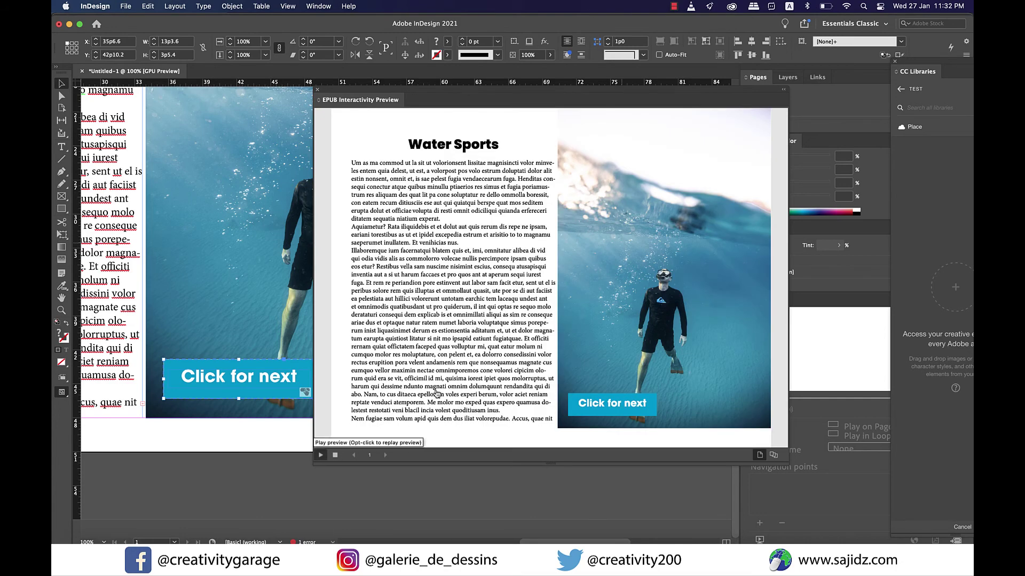
click(321, 455)
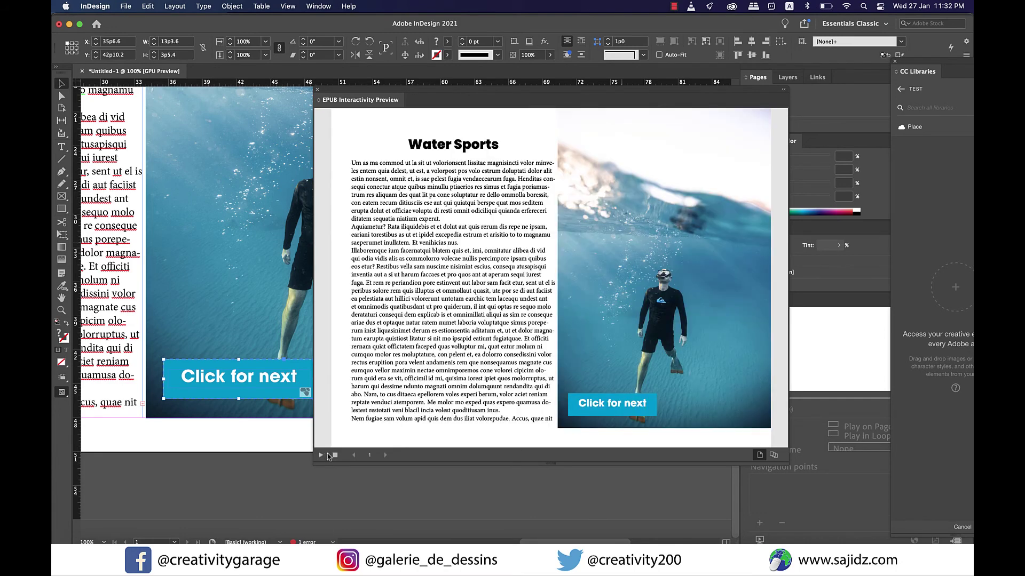
Test the "Click for next" button in the preview by cycling through all four photos and continuing past the last one.
click(602, 407)
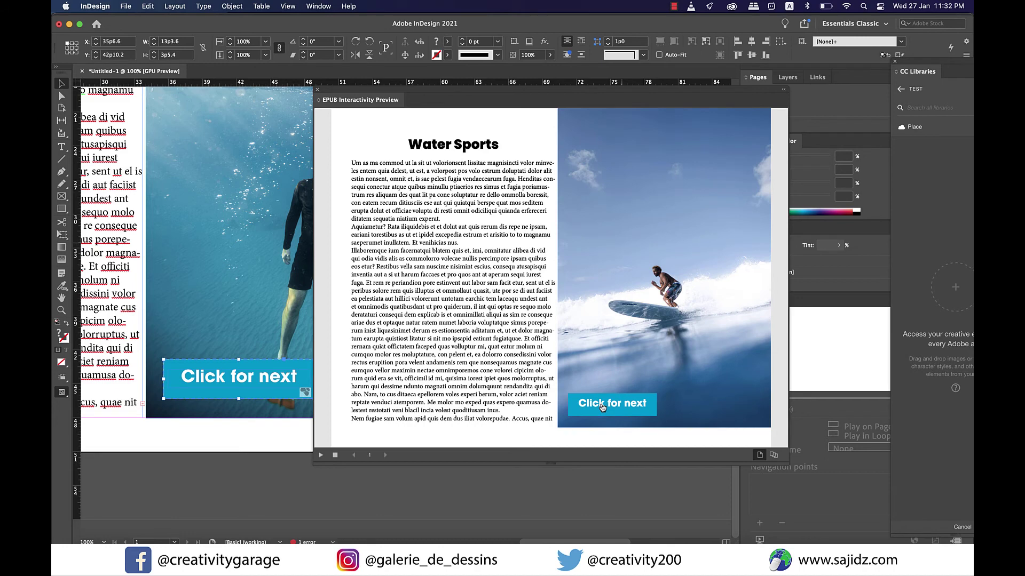
click(602, 407)
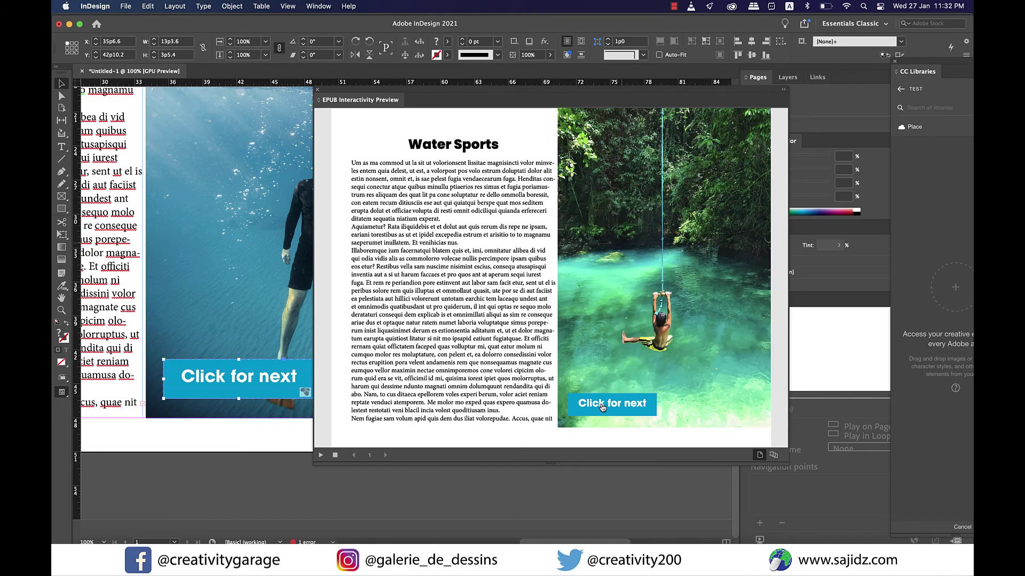
click(602, 407)
click(602, 407)
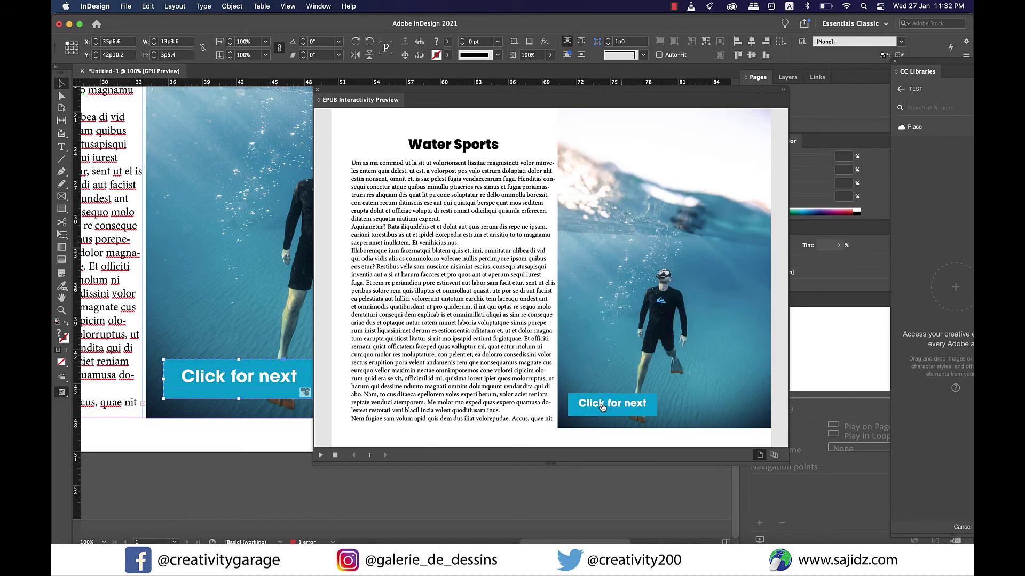
click(602, 406)
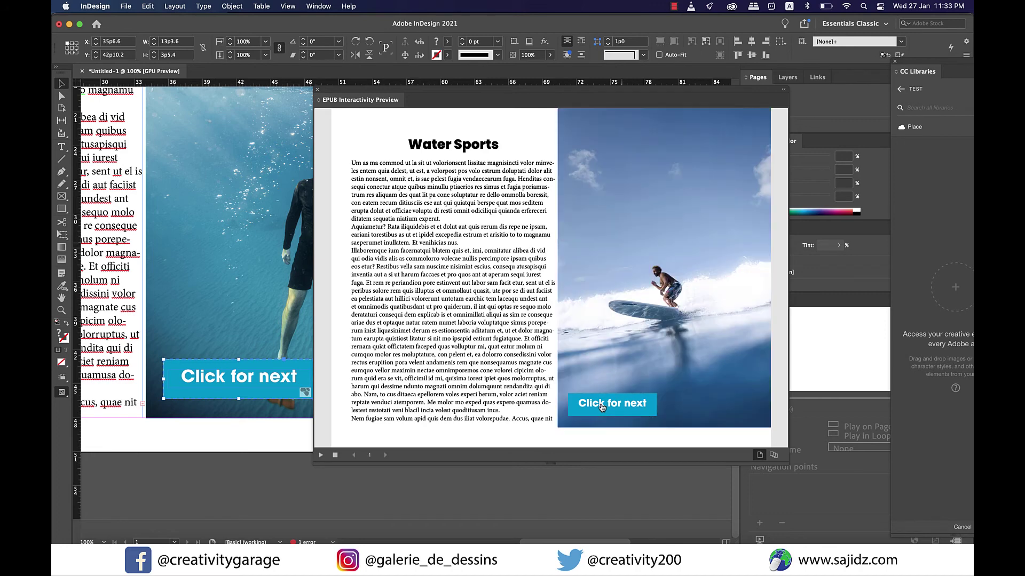
click(602, 407)
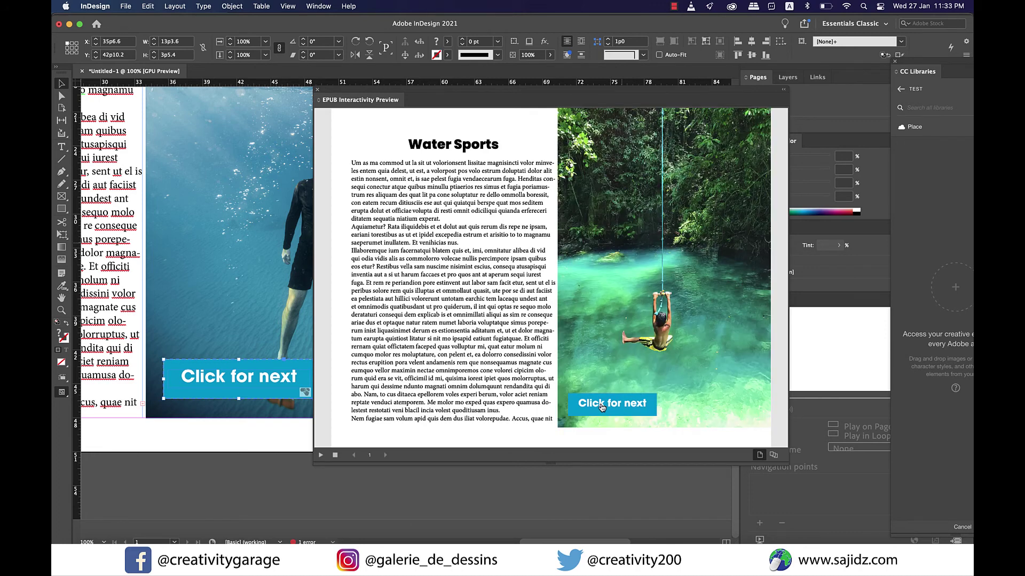
click(602, 407)
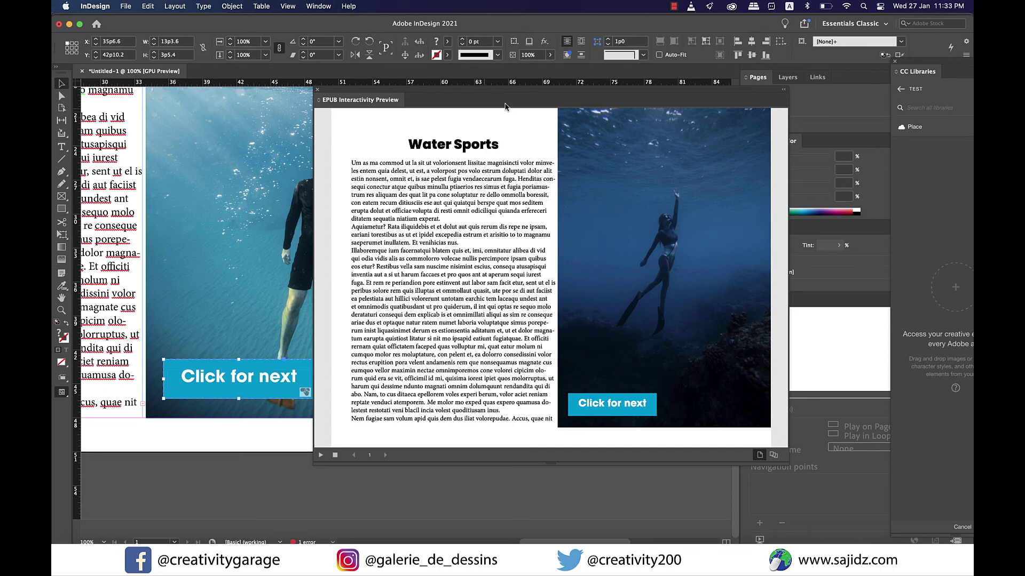
Leave the preview and enable Stop at Last State for the button's Go To Next State action.
drag(505, 107, 495, 111)
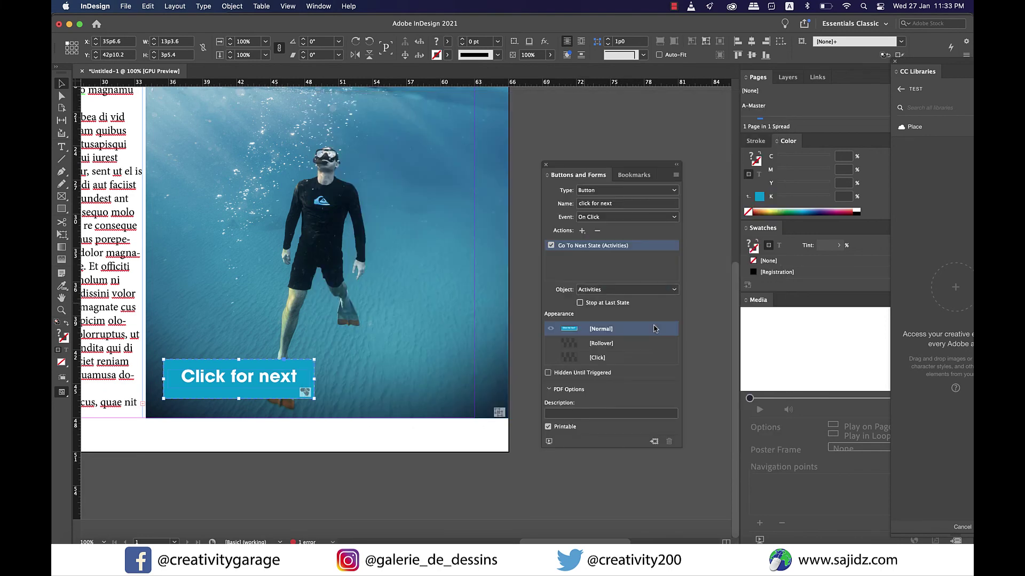
click(579, 304)
Replay the page in the EPUB Interactivity Preview and advance the photos with the button up to the last state.
click(320, 6)
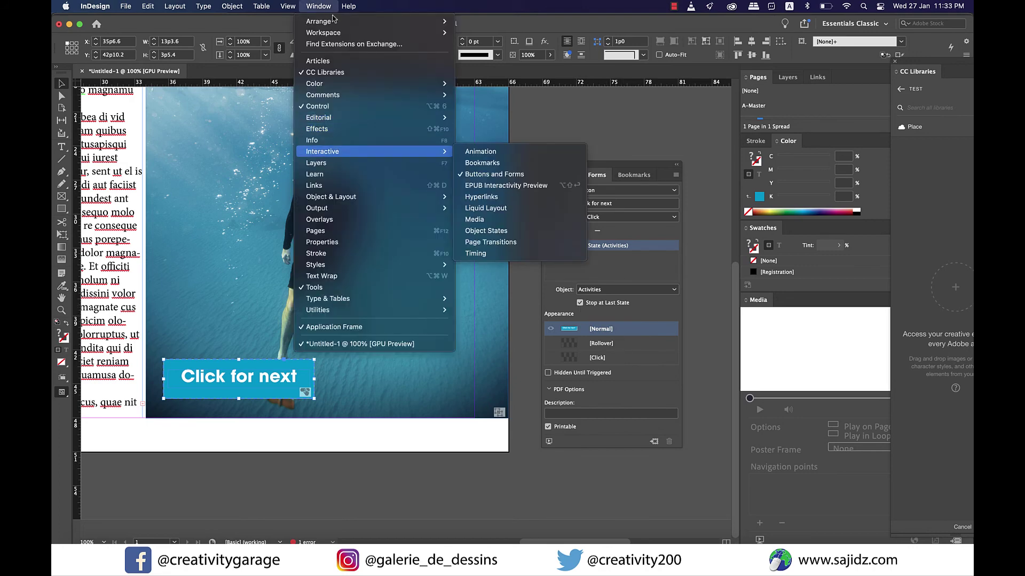
click(513, 174)
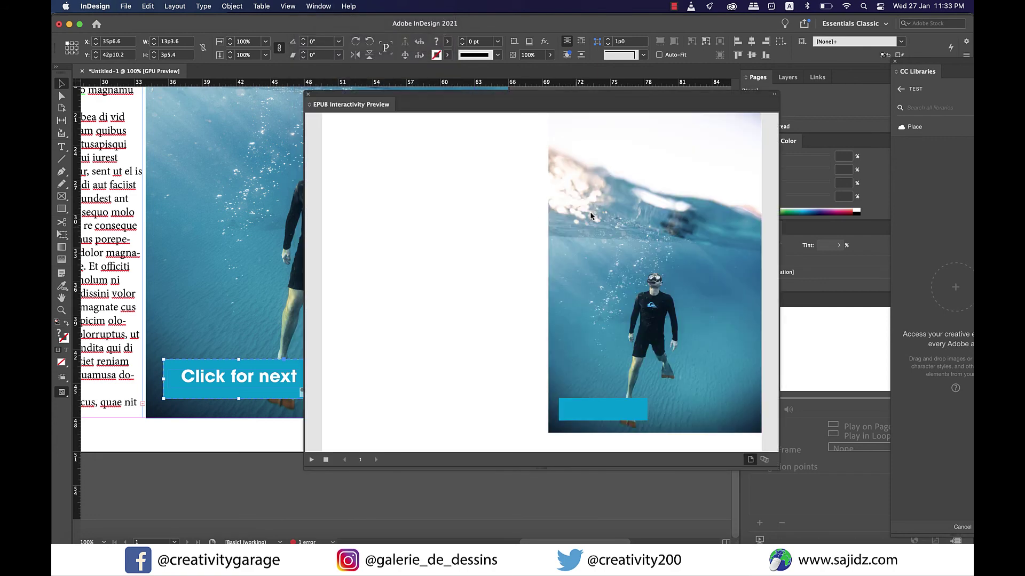
click(310, 461)
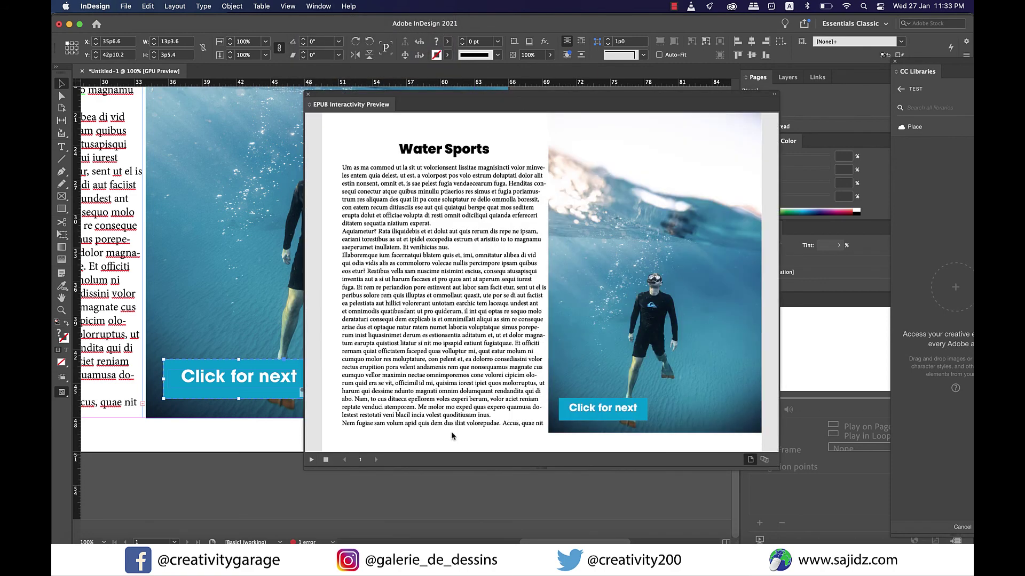
click(588, 410)
click(588, 410)
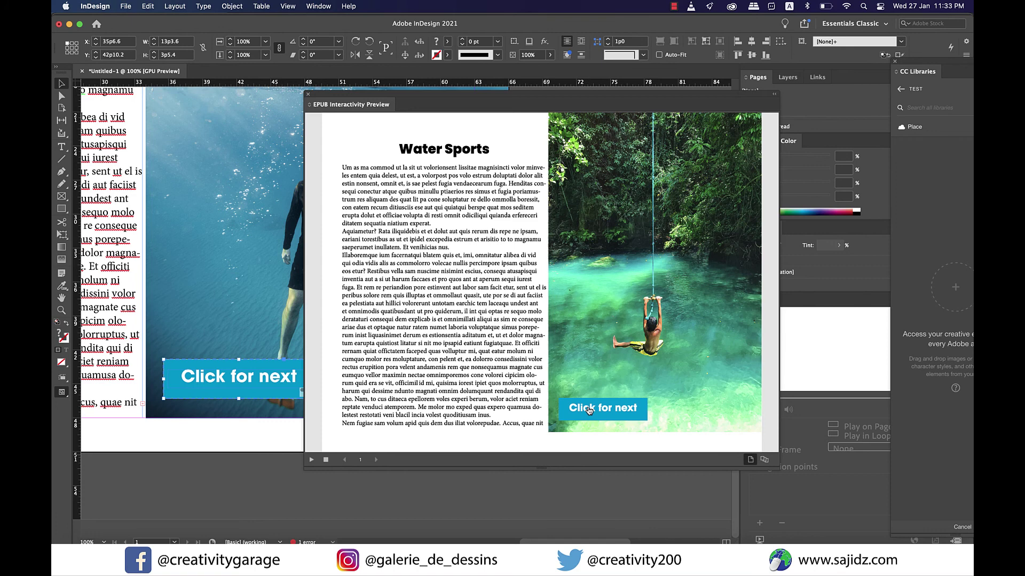
click(589, 410)
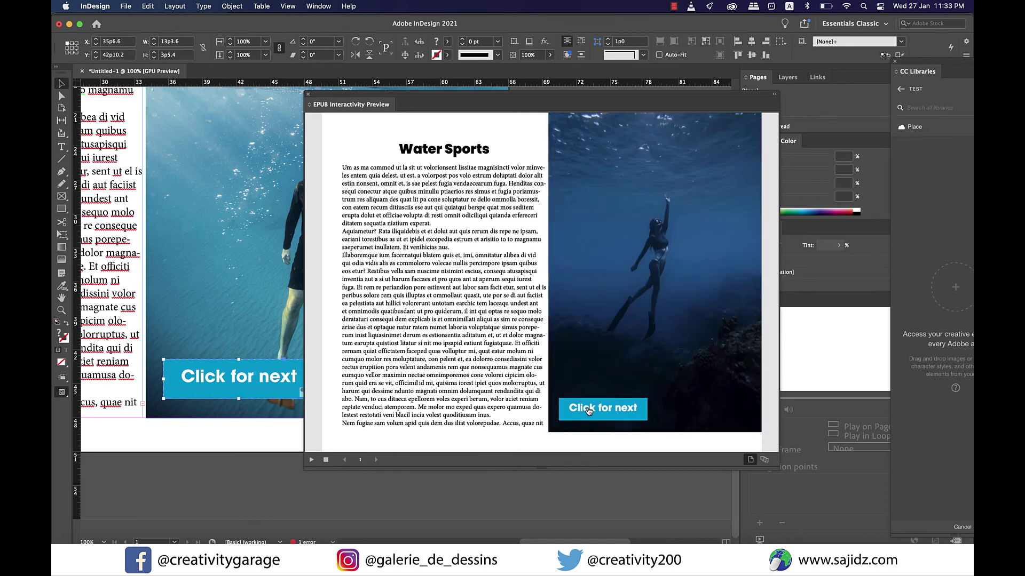